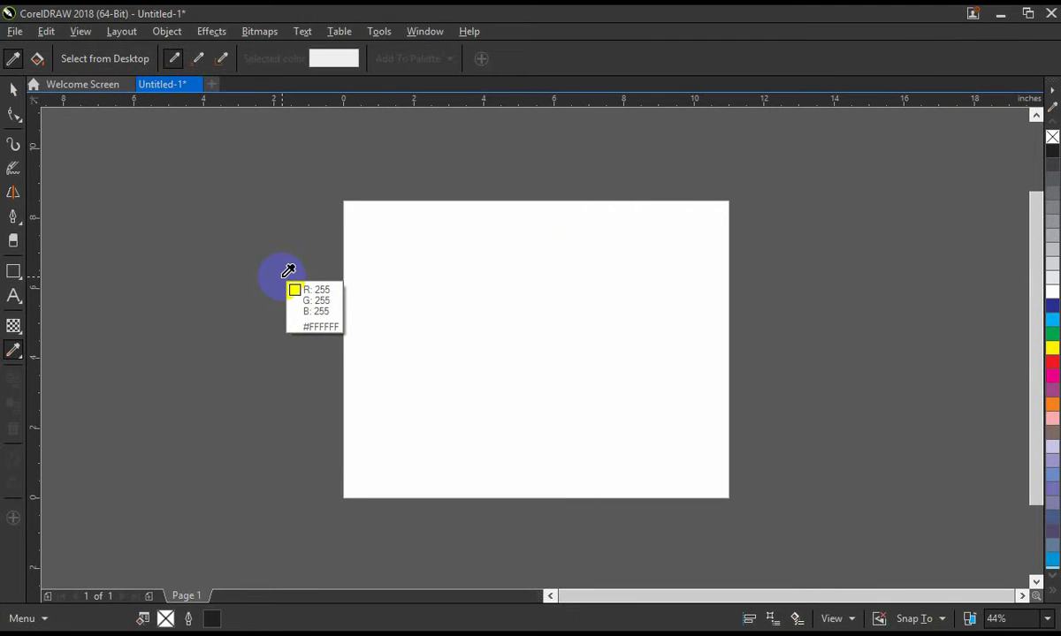
- Draw a rectangle about 4.07 by 4 inches in the page's upper-right area
{"action": "key", "text": "F6"}
{"action": "left_click_drag", "start_coordinate": [567, 215], "coordinate": [710, 355]}
{"action": "left_click", "coordinate": [14, 91]}
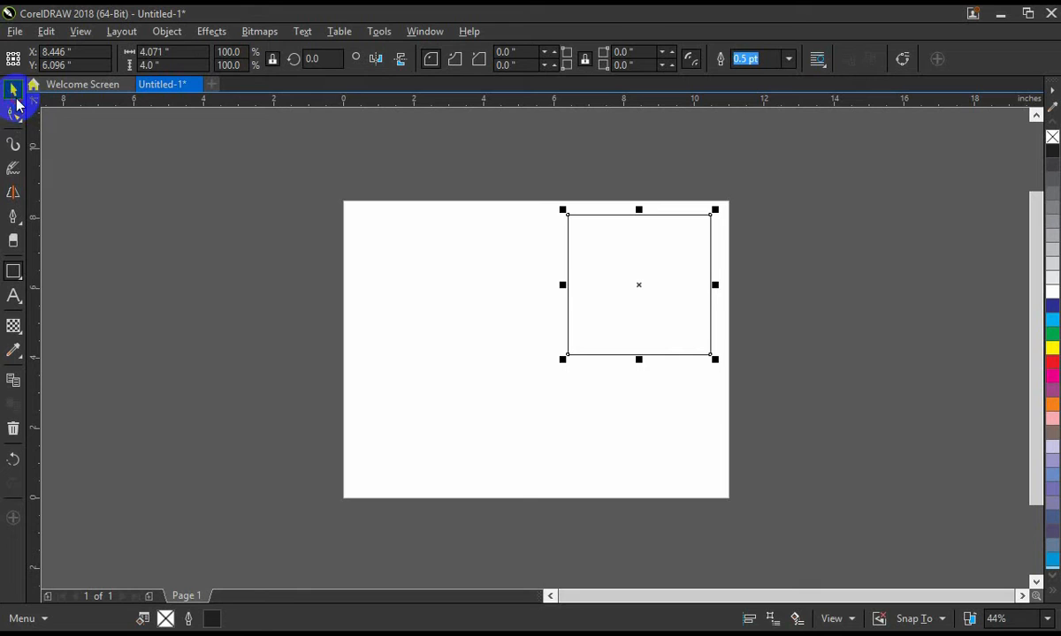
- Import the miner-with-pickaxe-and-cart illustration from the Desktop and place it at original size on the page, just left of the rectangle
{"action": "right_click", "coordinate": [420, 231]}
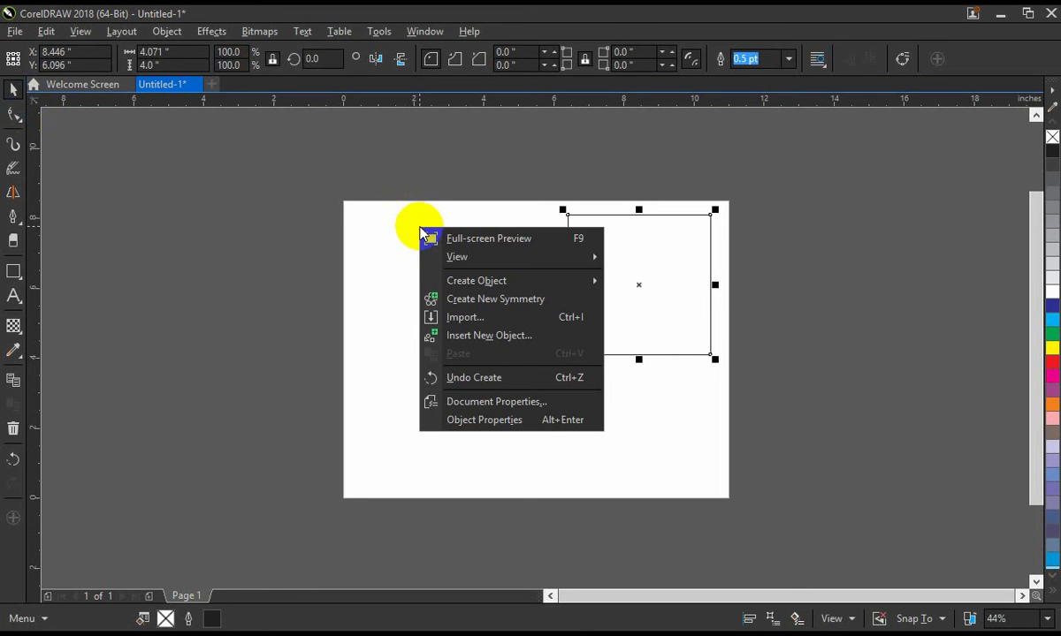
{"action": "left_click", "coordinate": [468, 318]}
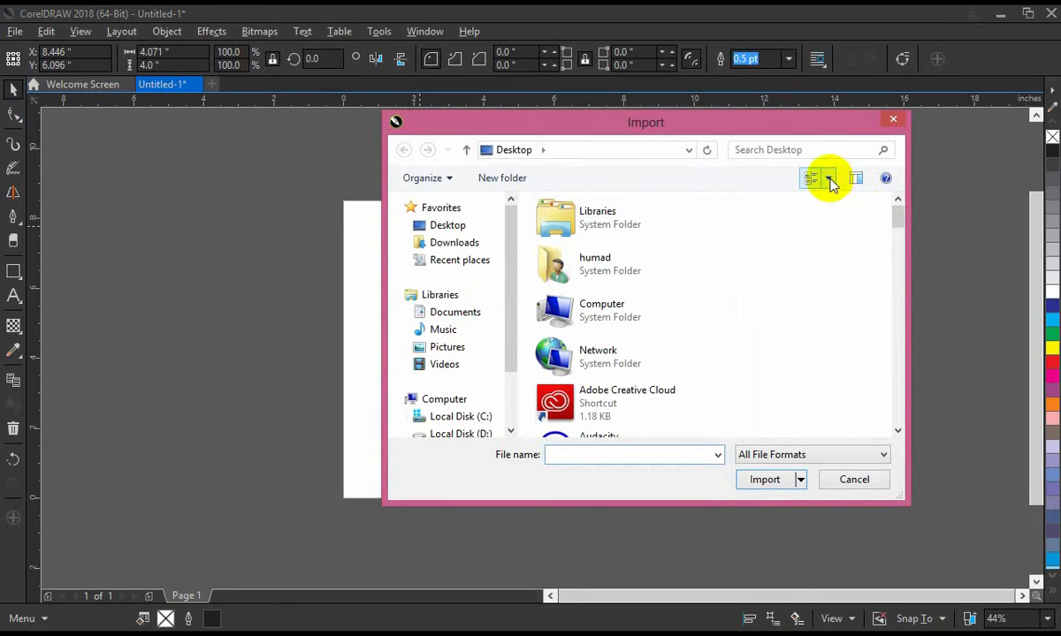
{"action": "left_click", "coordinate": [829, 179]}
{"action": "left_click", "coordinate": [891, 53]}
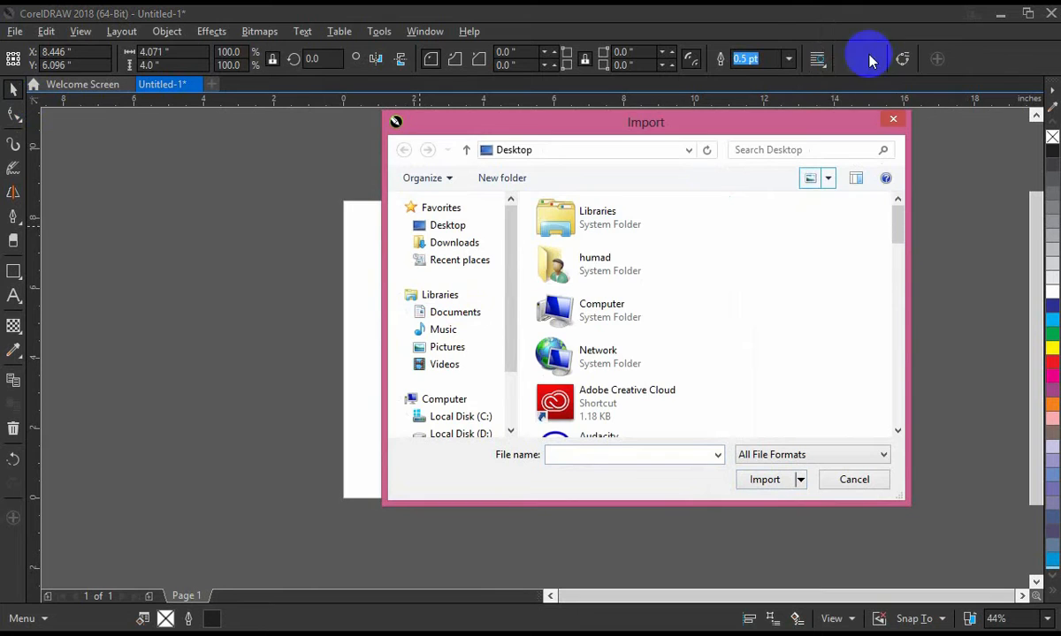
{"action": "left_click_drag", "start_coordinate": [894, 253], "coordinate": [889, 331]}
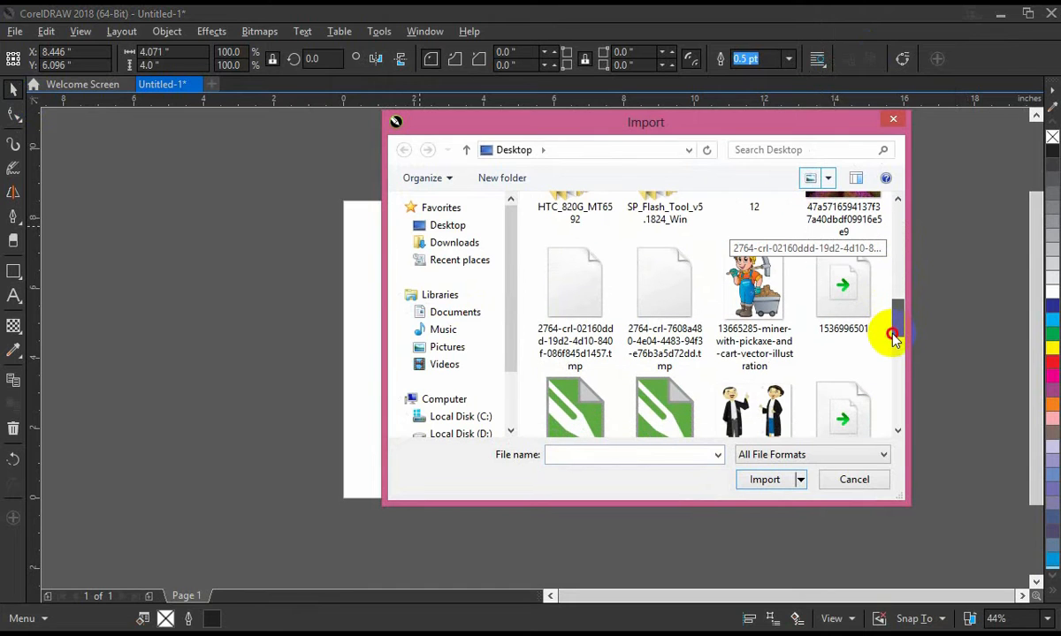
{"action": "left_click", "coordinate": [756, 292]}
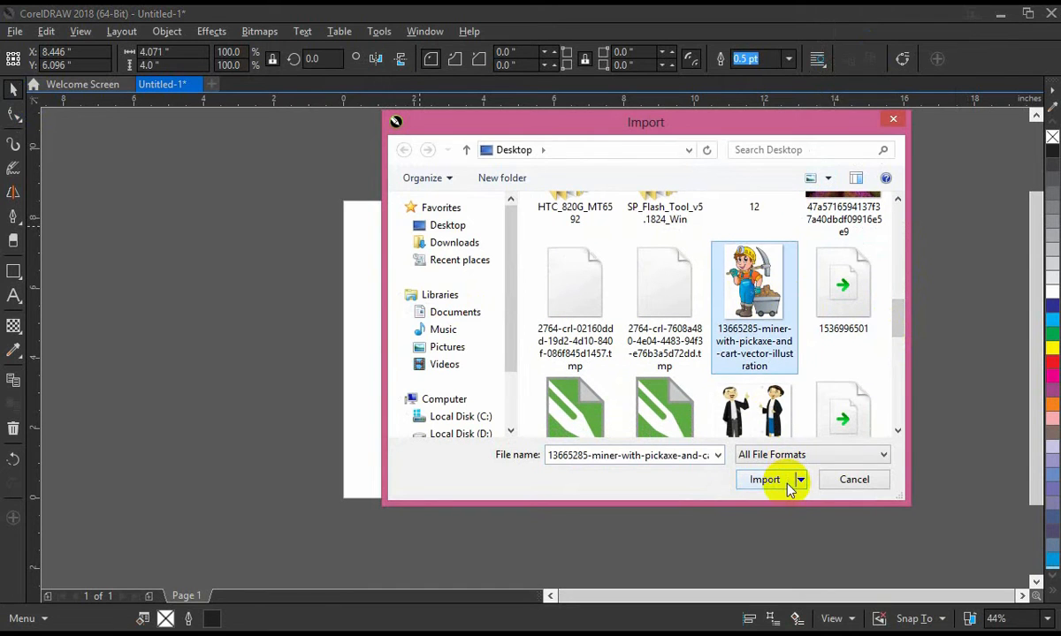
{"action": "left_click", "coordinate": [782, 479]}
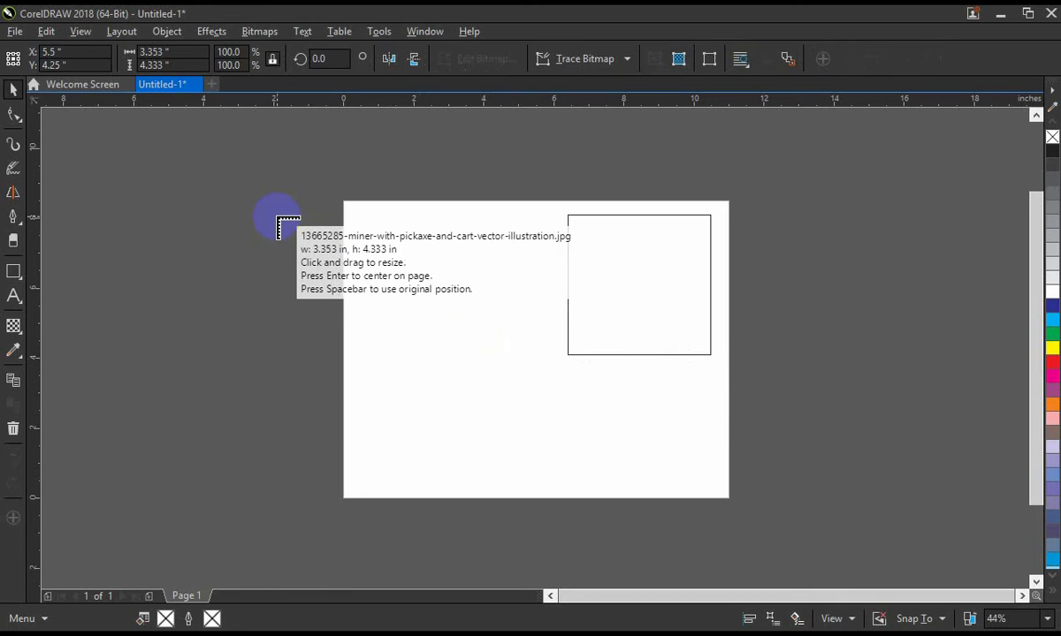
{"action": "left_click", "coordinate": [277, 219]}
{"action": "left_click_drag", "start_coordinate": [385, 270], "coordinate": [521, 266]}
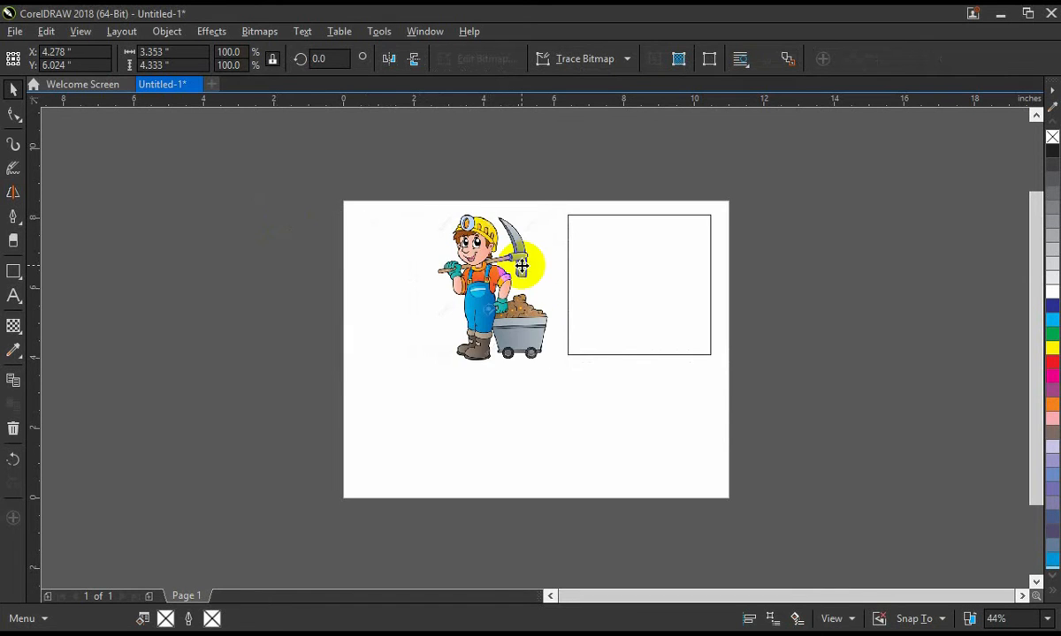
{"action": "scroll", "coordinate": [521, 266], "scroll_direction": "up", "scroll_amount": 3}
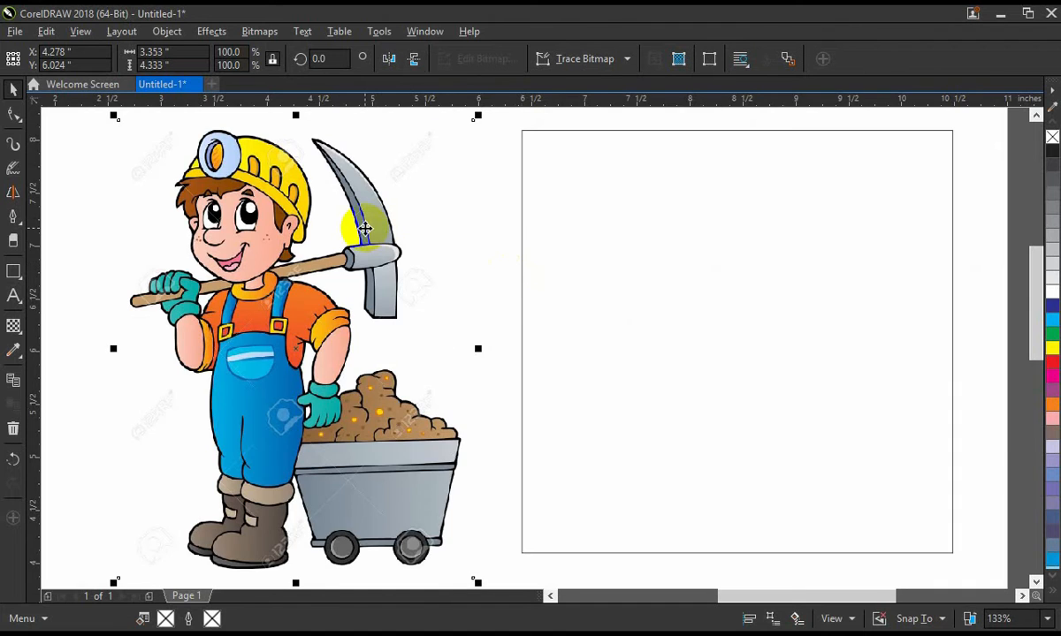
- Sample the yellow of the miner's helmet with the Color Eyedropper and fill the rectangle with it
{"action": "left_click", "coordinate": [529, 131]}
{"action": "left_click", "coordinate": [13, 350]}
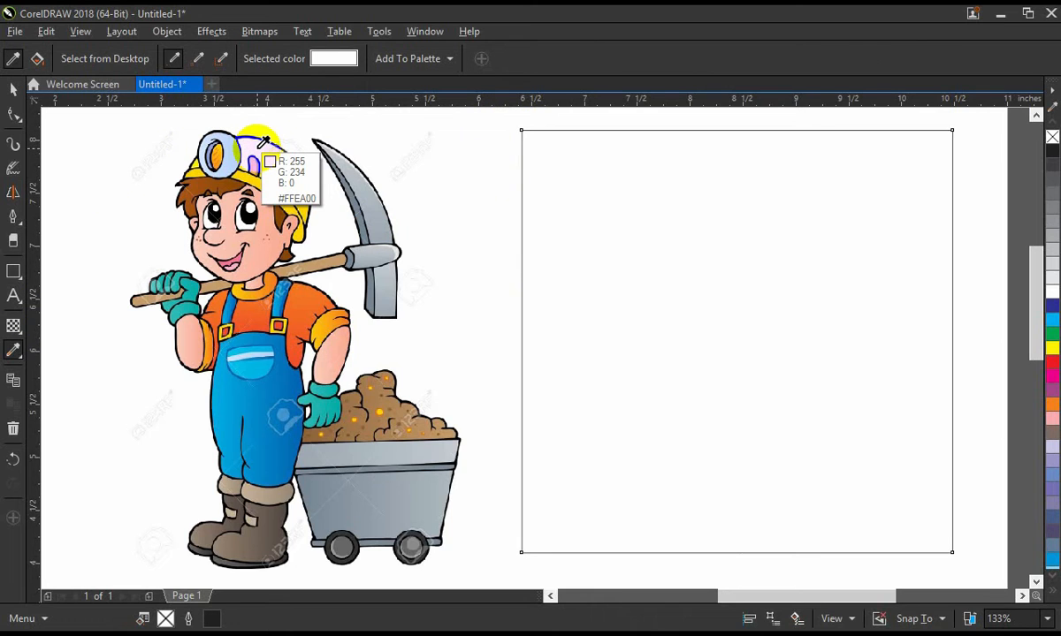
{"action": "left_click", "coordinate": [261, 144]}
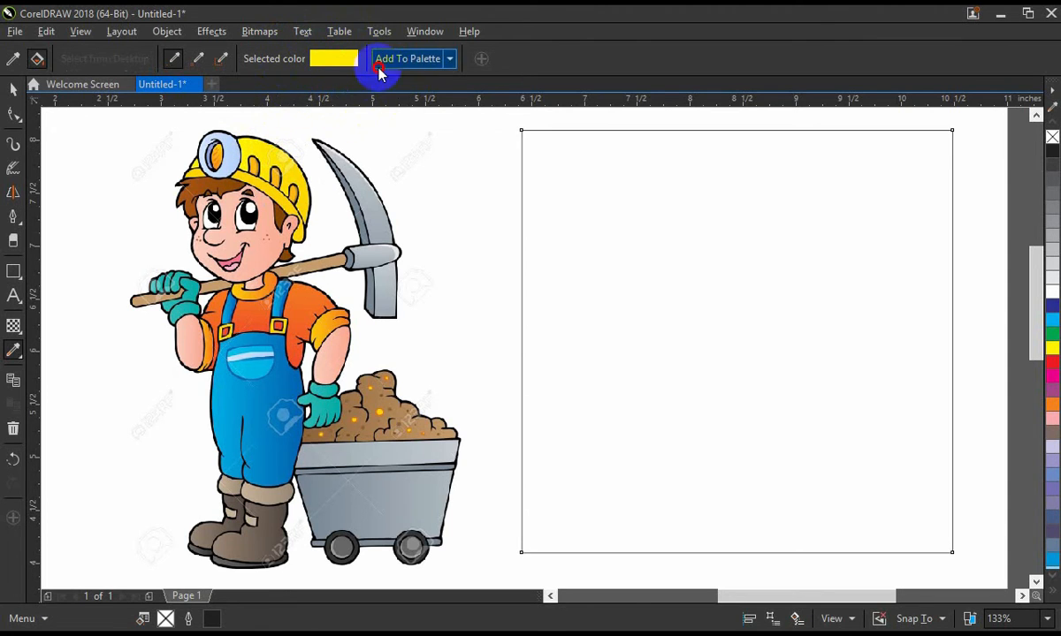
{"action": "left_click", "coordinate": [564, 209]}
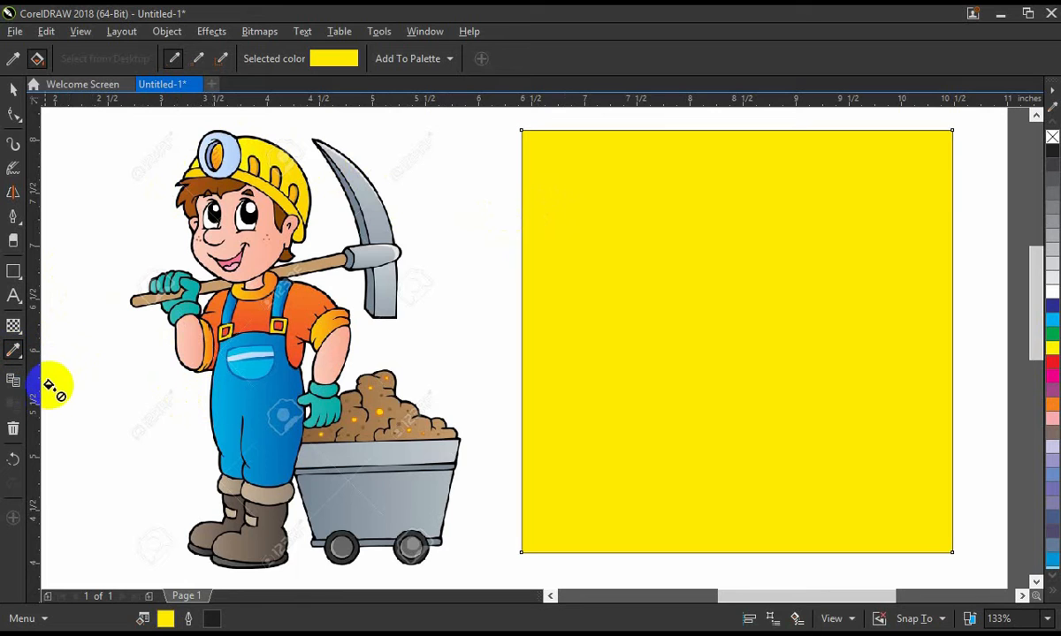
- Sample the brown of the rock pile in the cart with the Color Eyedropper and refill the rectangle with it
{"action": "left_click", "coordinate": [13, 350]}
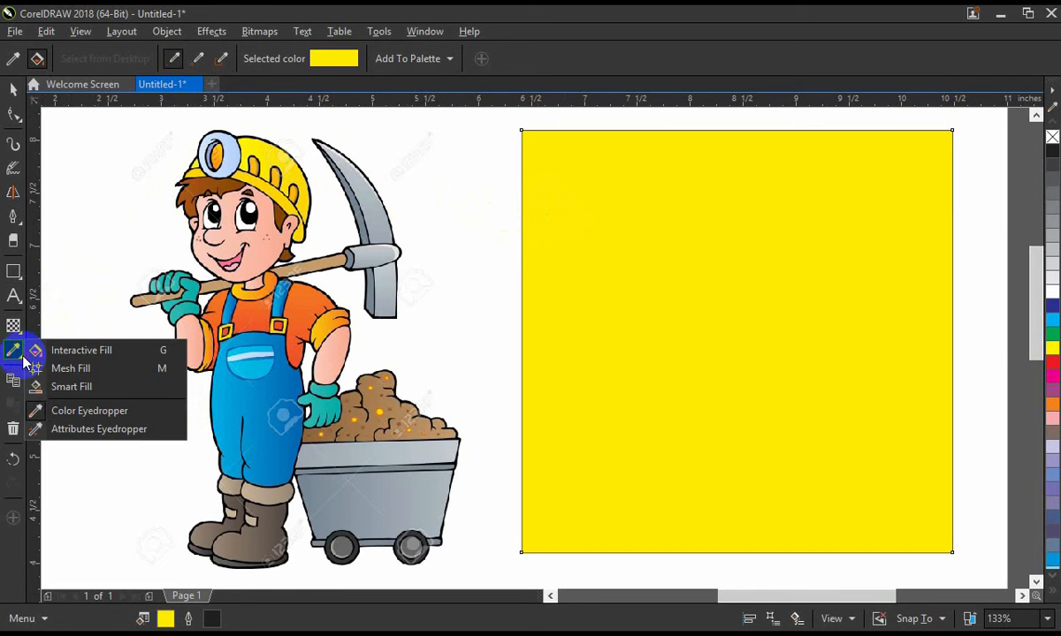
{"action": "left_click", "coordinate": [53, 412]}
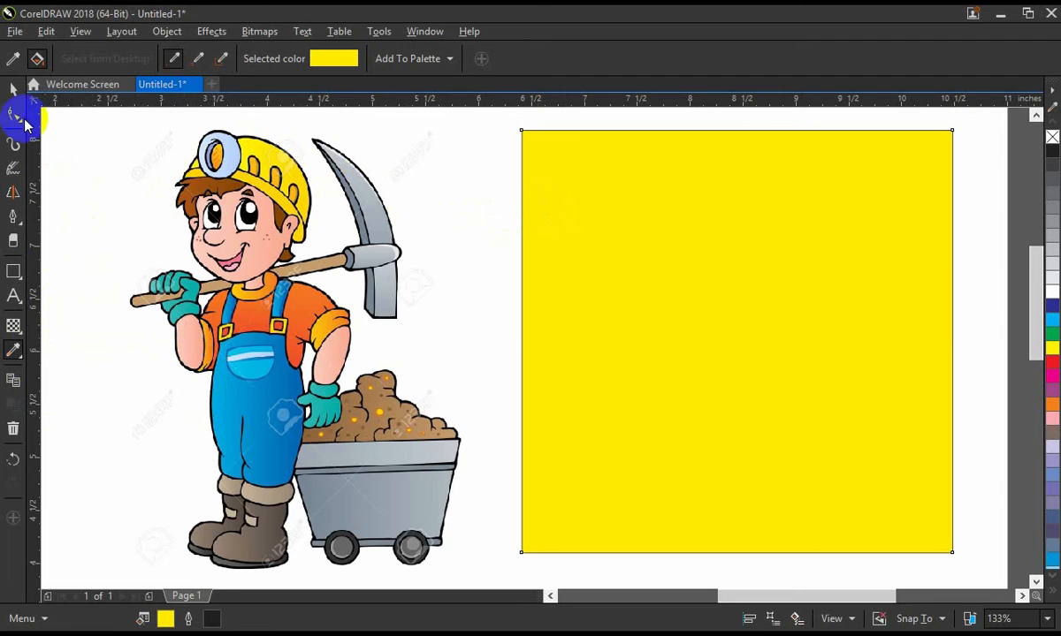
{"action": "left_click", "coordinate": [16, 92]}
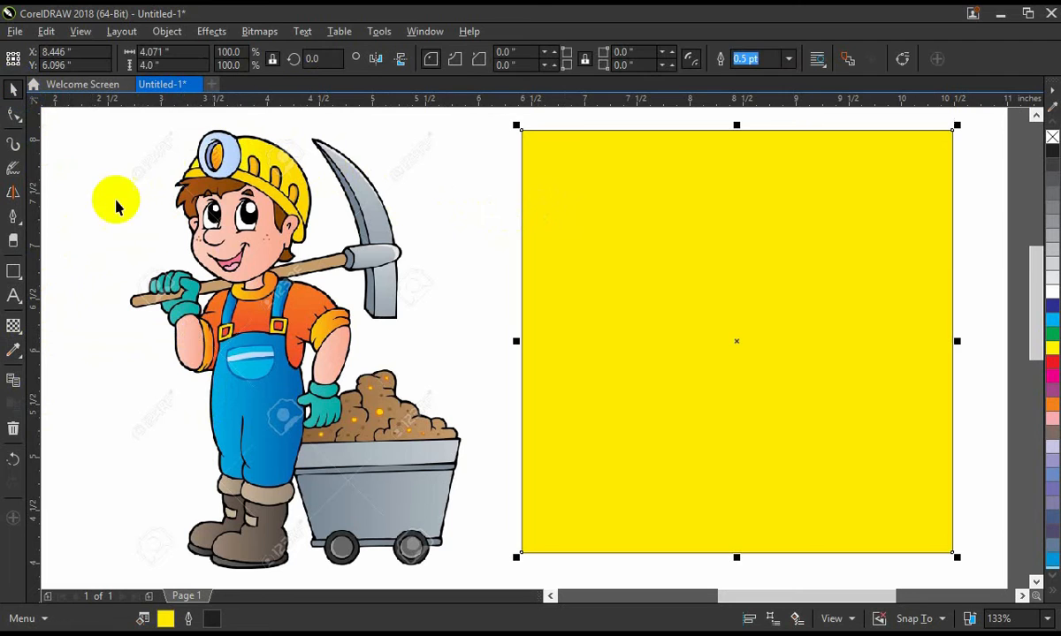
{"action": "left_click", "coordinate": [12, 350]}
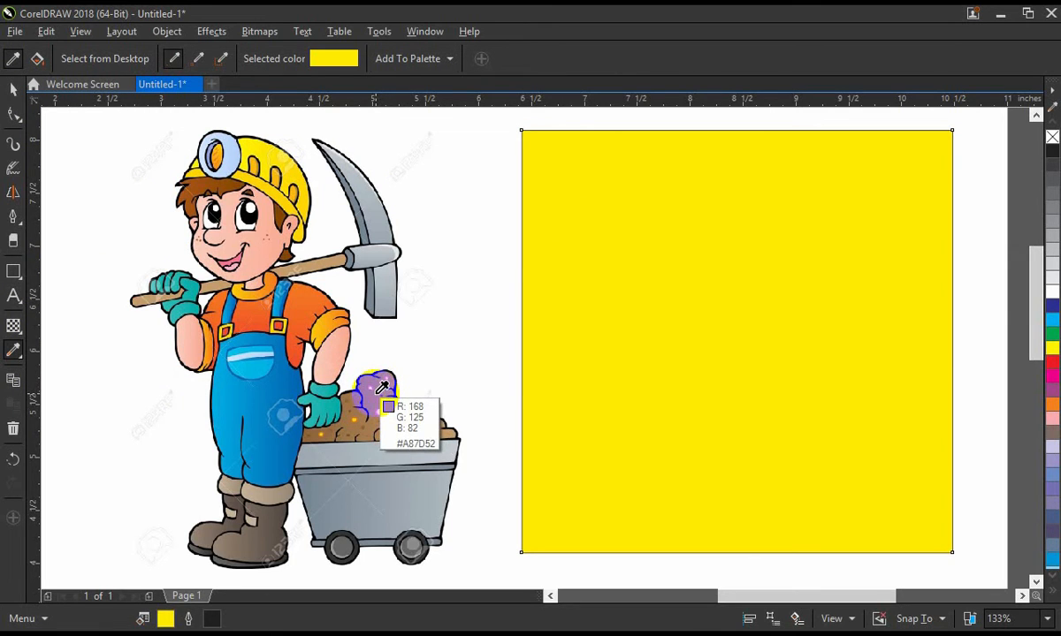
{"action": "left_click", "coordinate": [381, 389]}
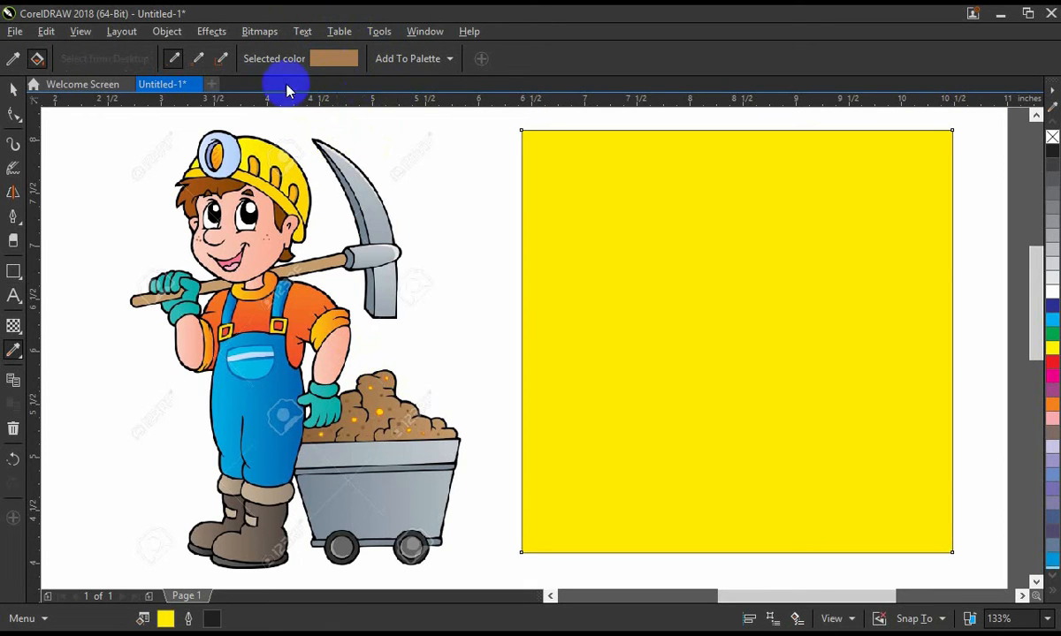
{"action": "left_click", "coordinate": [580, 166]}
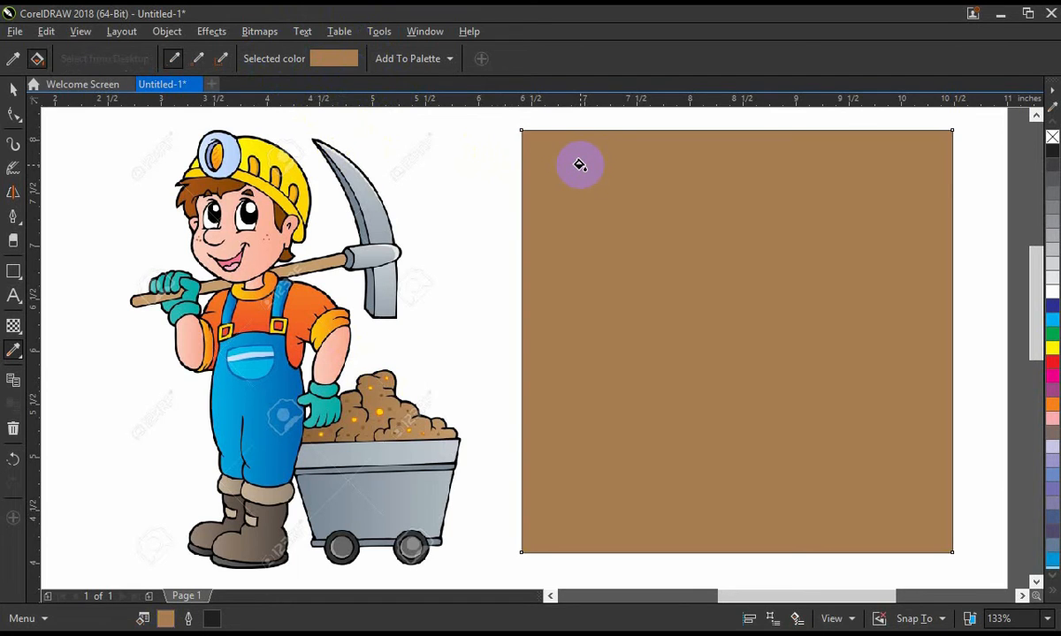
{"action": "scroll", "coordinate": [580, 166], "scroll_direction": "up", "scroll_amount": 3}
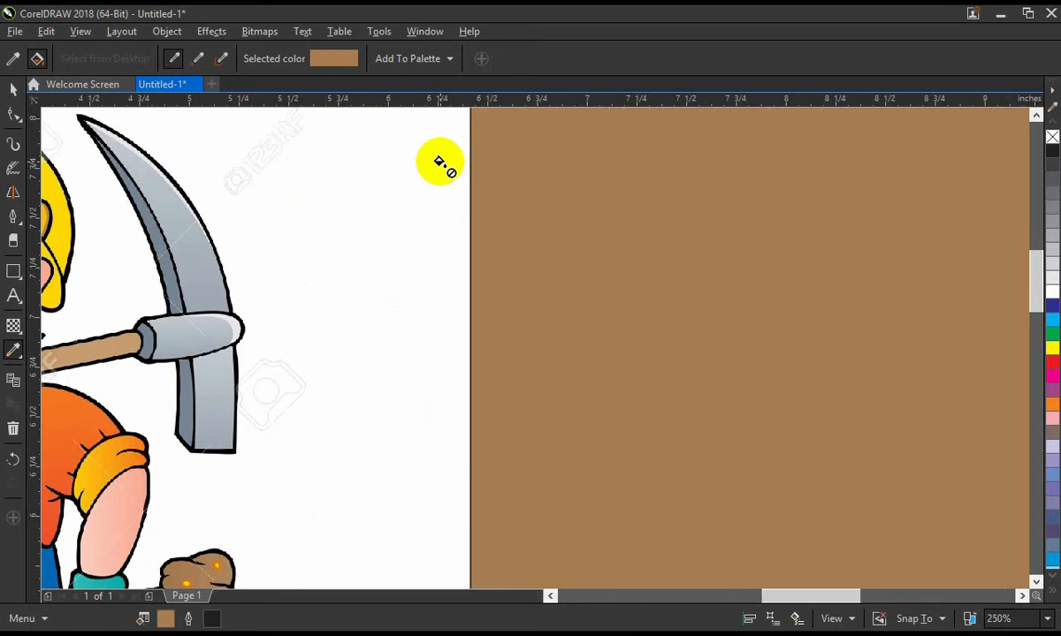
{"action": "scroll", "coordinate": [440, 161], "scroll_direction": "down", "scroll_amount": 3}
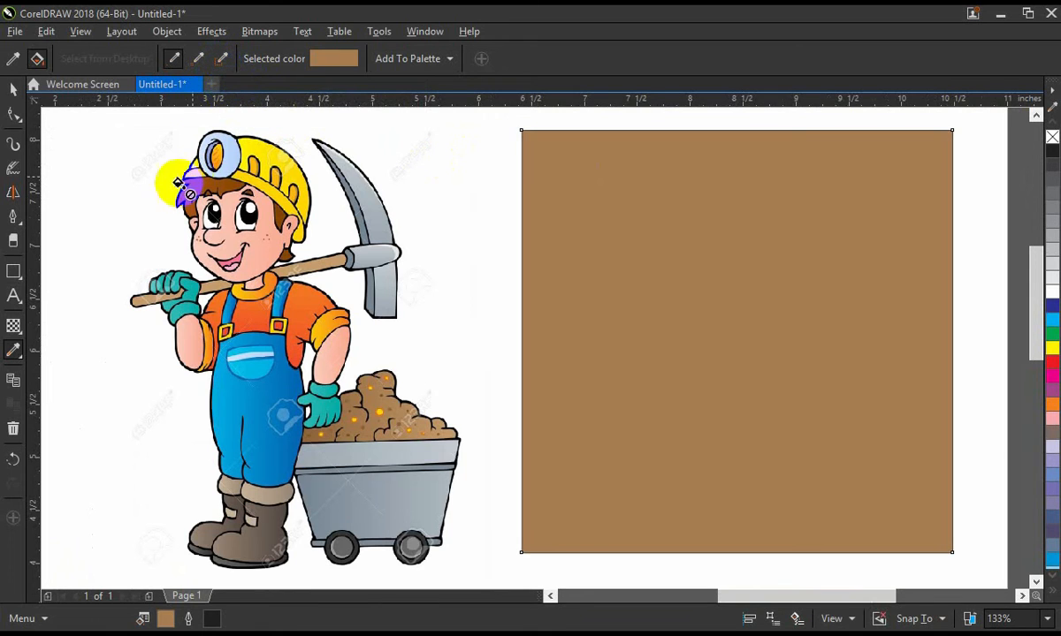
- Delete the brown rectangle and the miner illustration from the page
{"action": "left_click", "coordinate": [23, 363]}
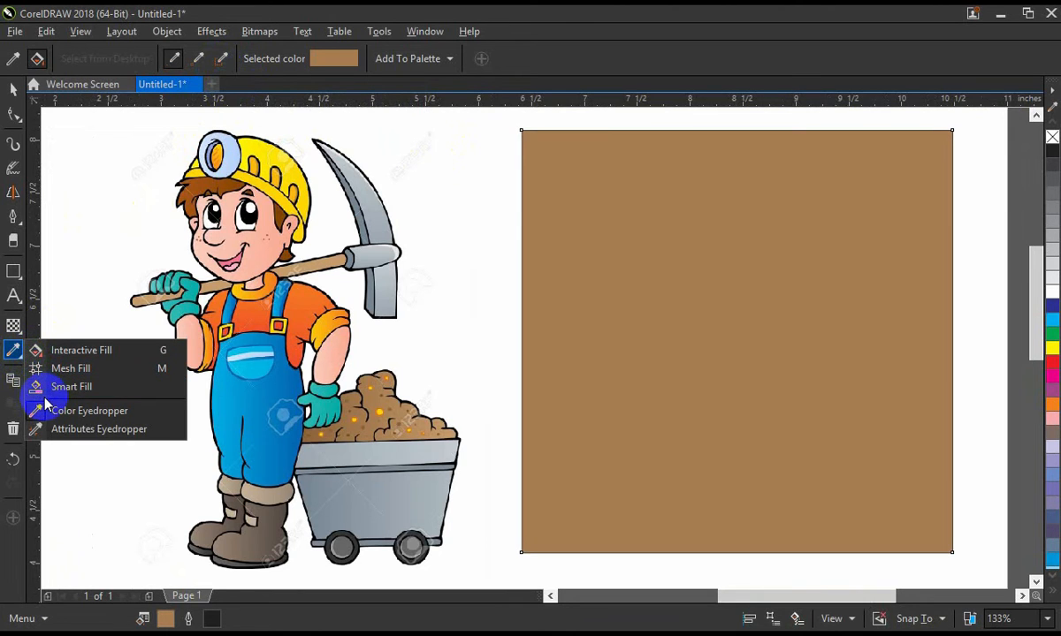
{"action": "left_click", "coordinate": [76, 433]}
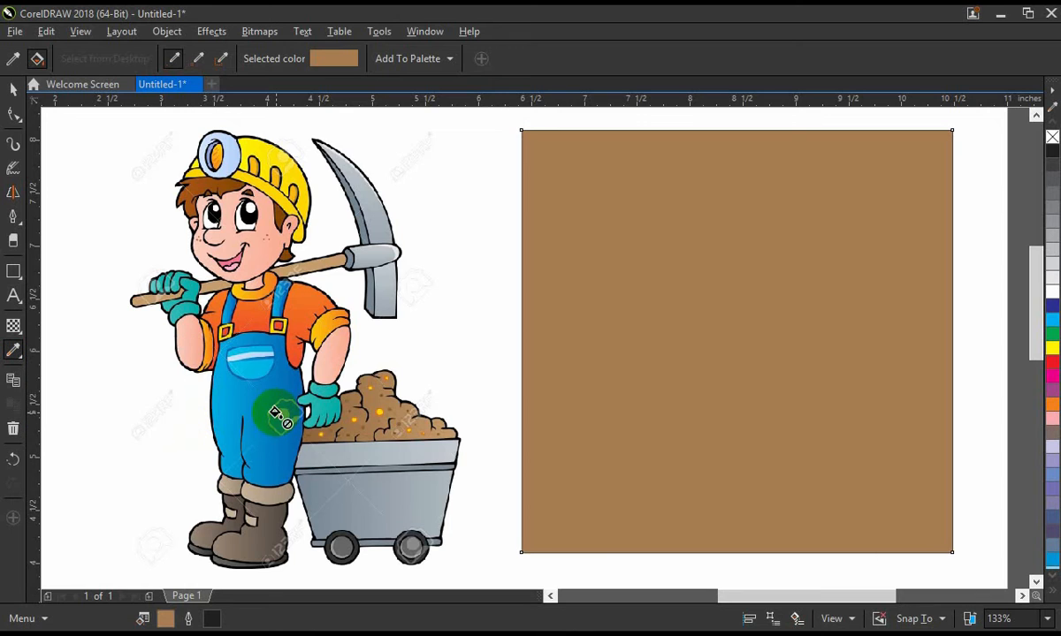
{"action": "left_click", "coordinate": [14, 91]}
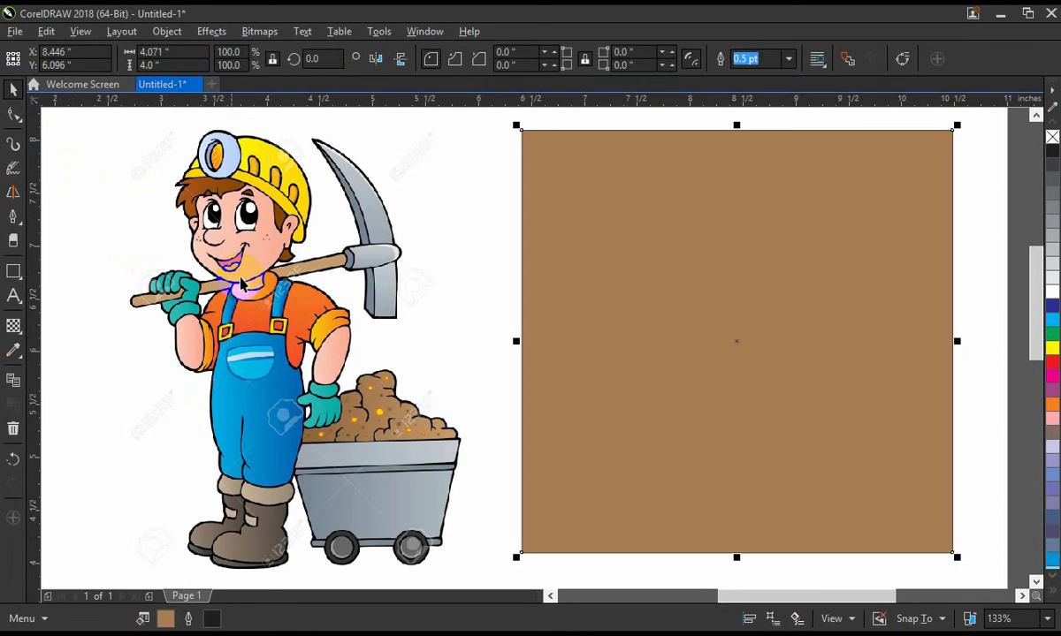
{"action": "key", "text": "Delete"}
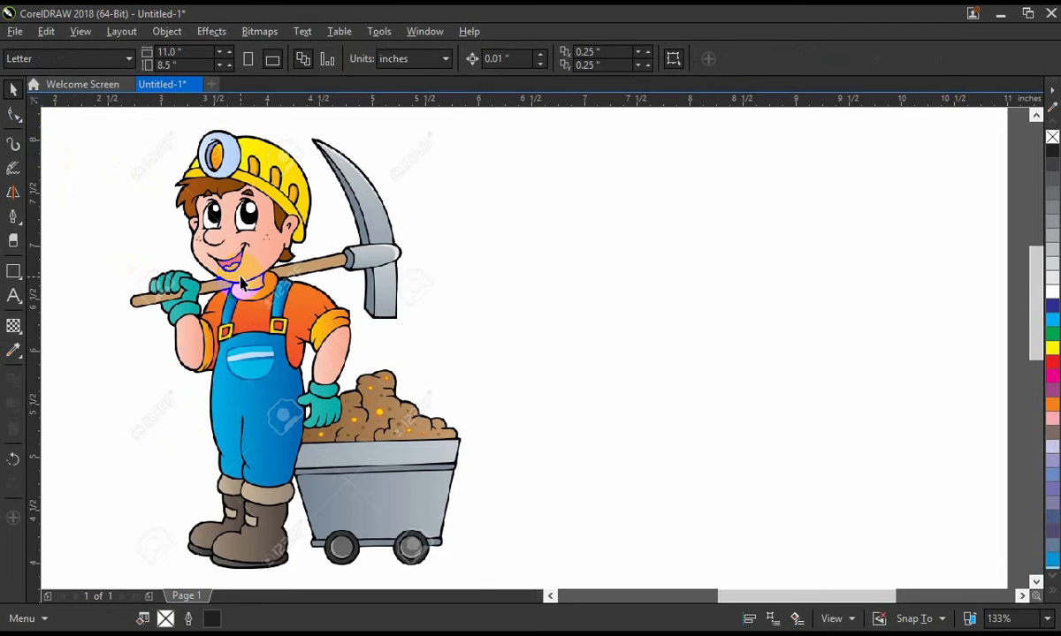
{"action": "left_click", "coordinate": [299, 314]}
{"action": "key", "text": "Delete"}
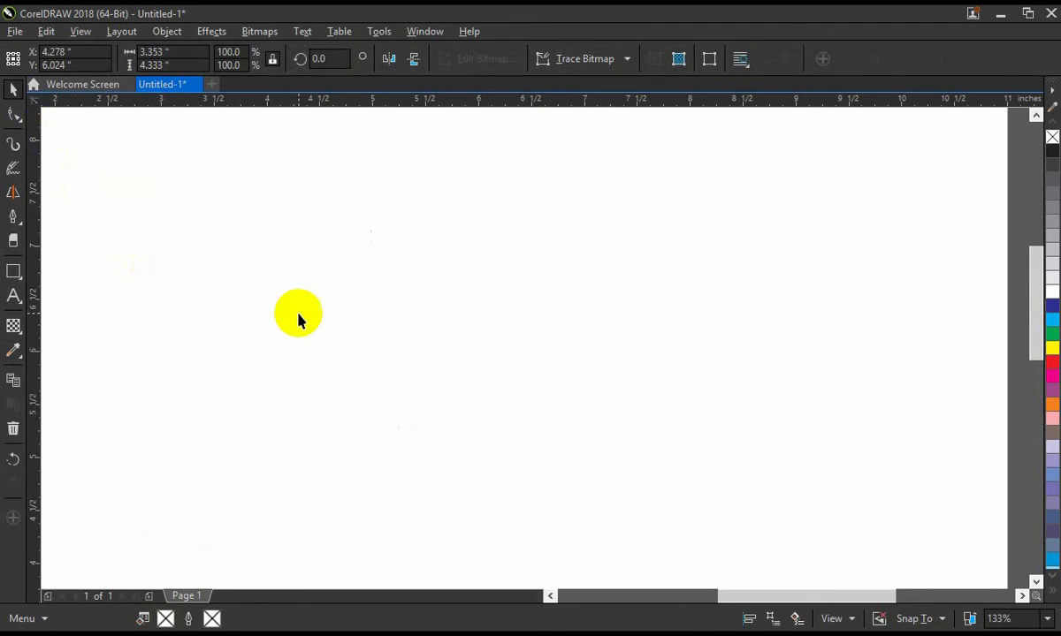
- Draw a near-circular ellipse about 1.7 inches across in the page's upper-right area and move it slightly upward
{"action": "left_click", "coordinate": [20, 278]}
{"action": "left_click", "coordinate": [21, 278]}
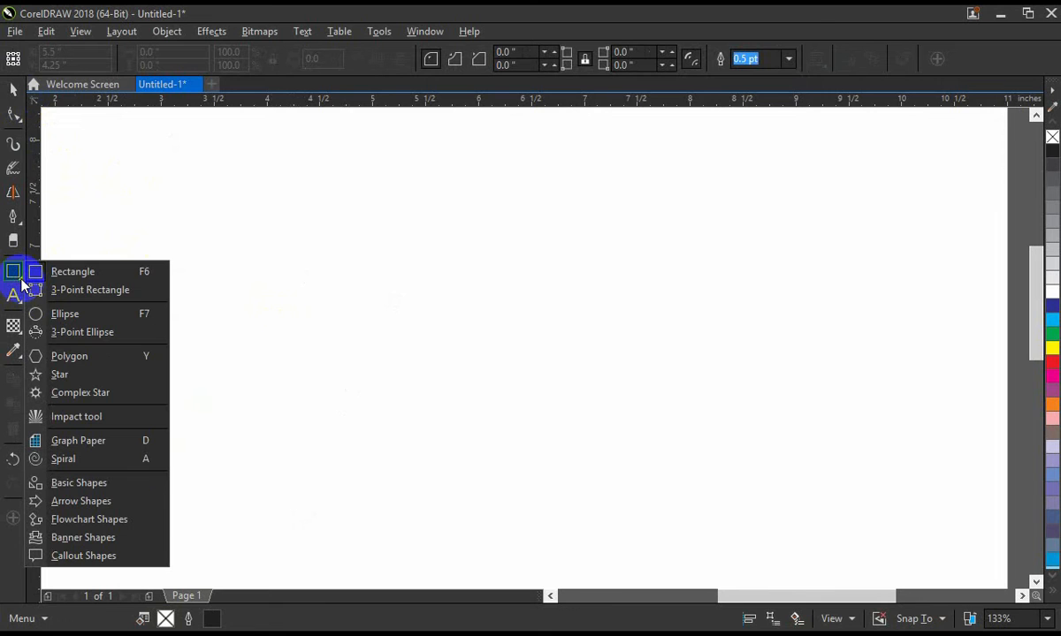
{"action": "left_click", "coordinate": [39, 311]}
{"action": "left_click_drag", "start_coordinate": [707, 170], "coordinate": [887, 352]}
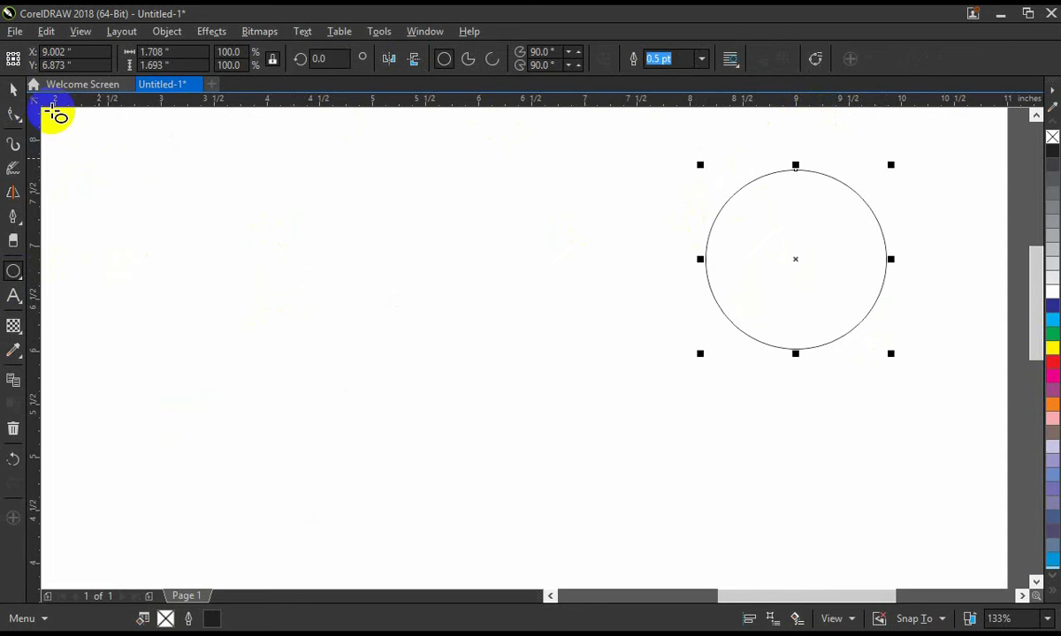
{"action": "left_click", "coordinate": [14, 89]}
{"action": "left_click_drag", "start_coordinate": [807, 260], "coordinate": [803, 225]}
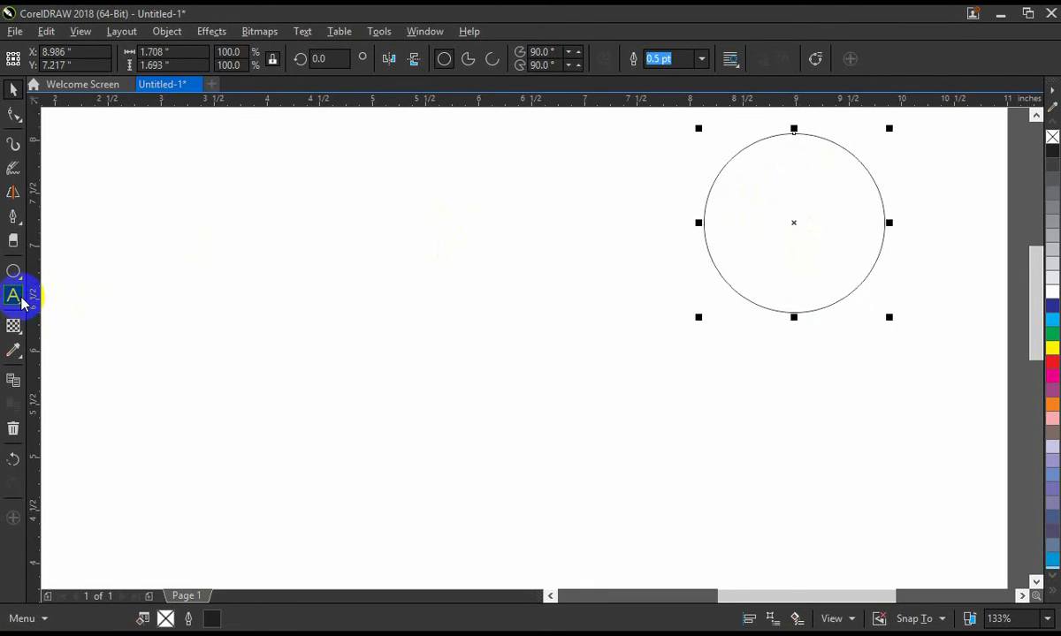
- Distort the circle with the Distort tool and apply the Stamp preset to it
{"action": "left_click", "coordinate": [20, 337]}
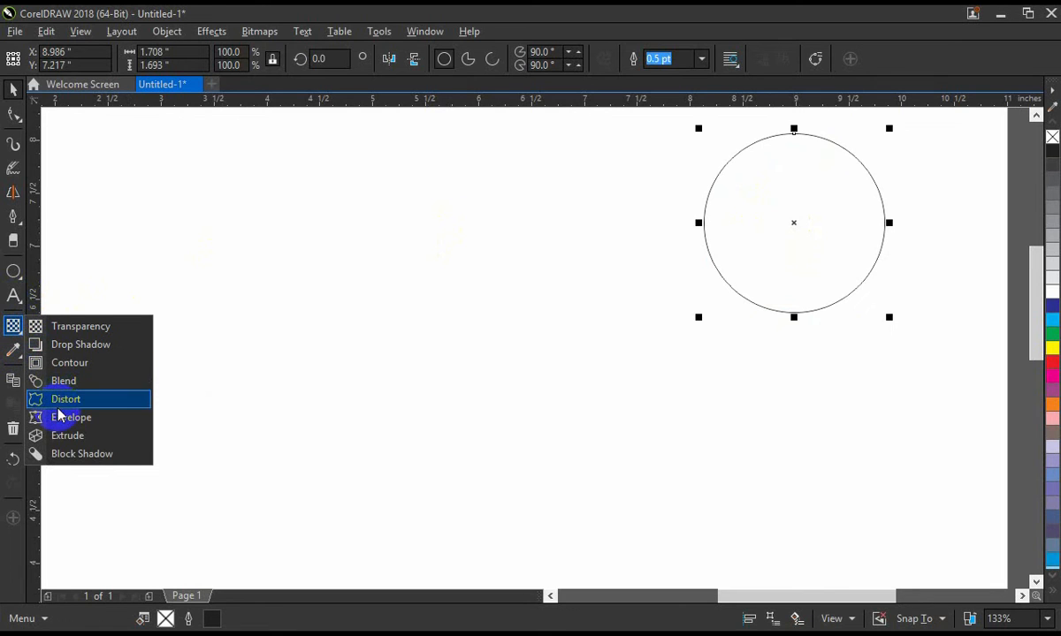
{"action": "left_click", "coordinate": [73, 416]}
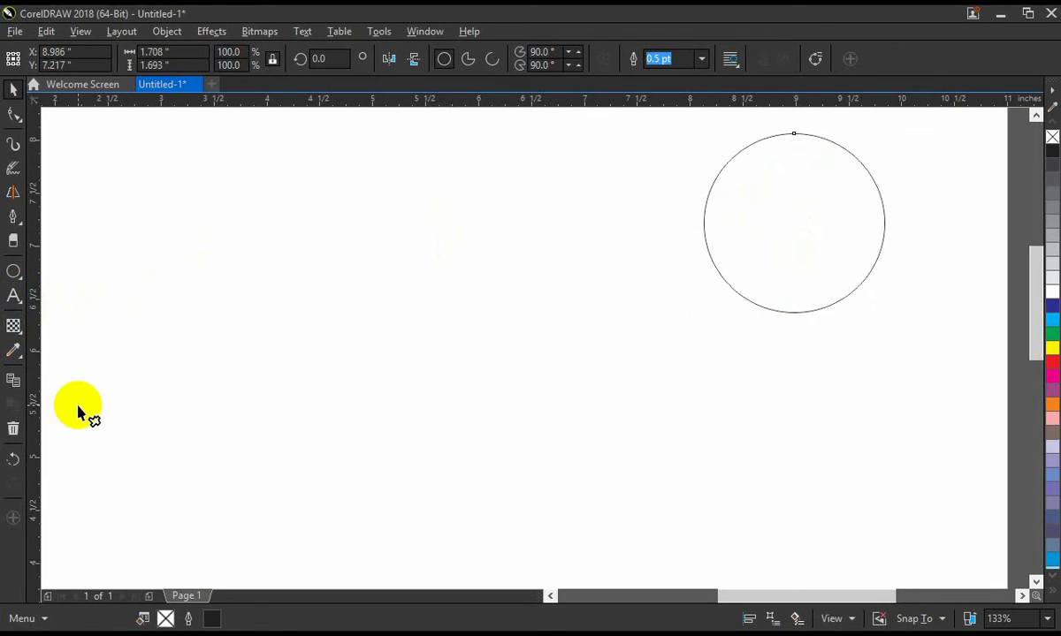
{"action": "left_click_drag", "start_coordinate": [775, 213], "coordinate": [795, 233]}
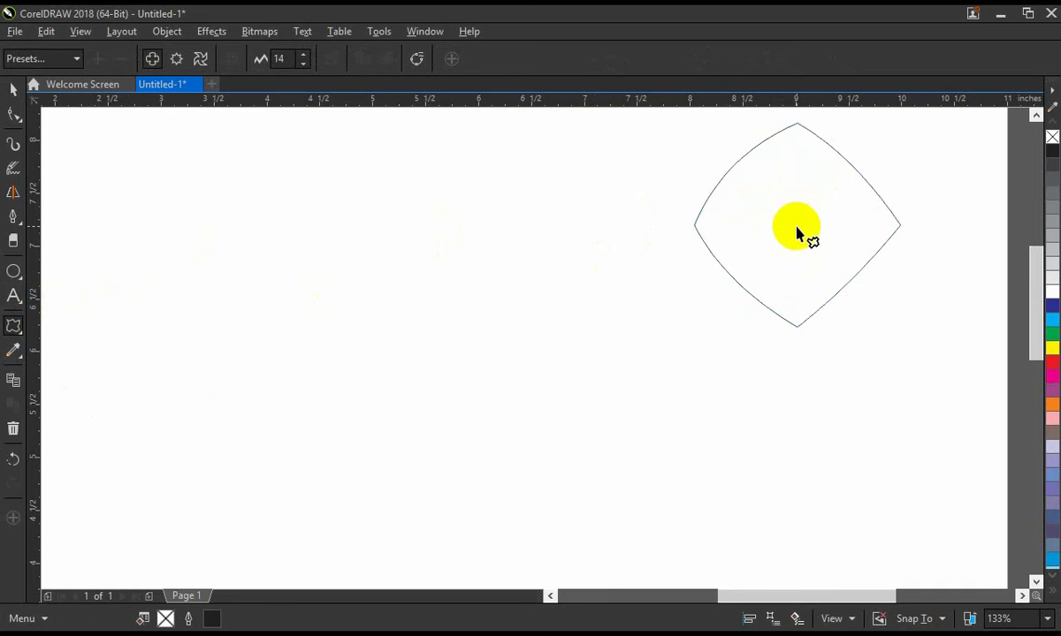
{"action": "left_click", "coordinate": [77, 61]}
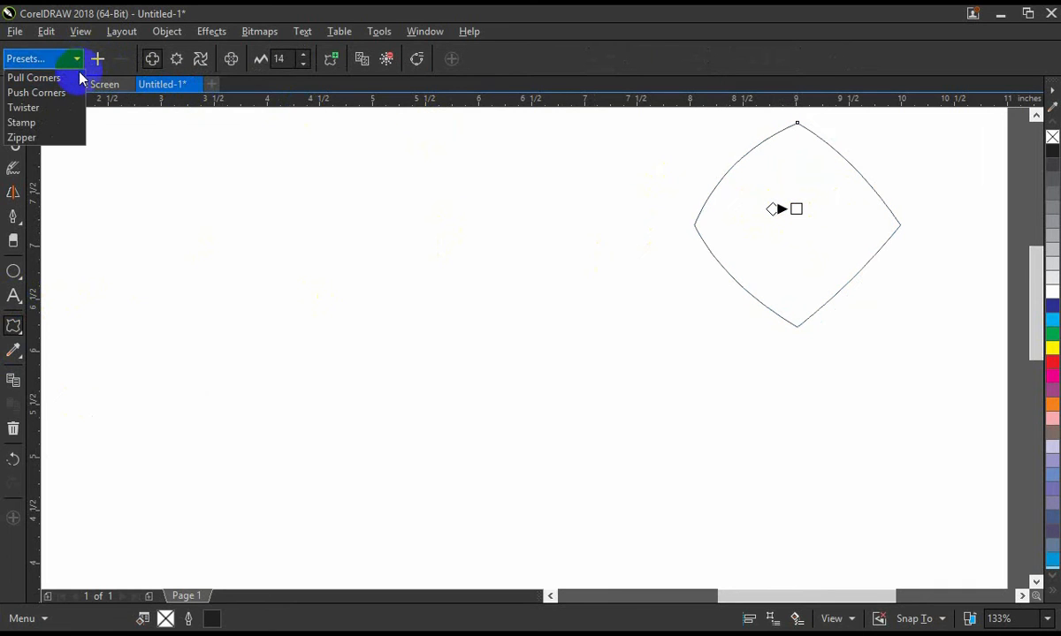
{"action": "left_click", "coordinate": [76, 122]}
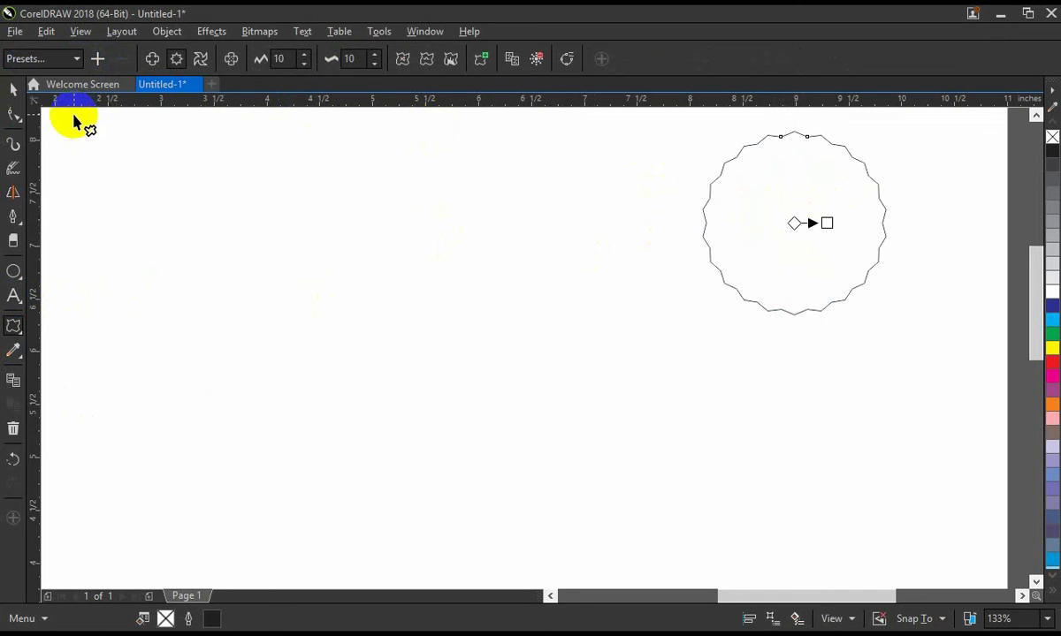
- Set the zipper distortion amplitude of the circle to 24 and fill the shape with green
{"action": "left_click", "coordinate": [305, 55]}
{"action": "left_click", "coordinate": [306, 55]}
{"action": "left_click", "coordinate": [306, 55]}
{"action": "left_click", "coordinate": [306, 56]}
{"action": "left_click", "coordinate": [306, 55]}
{"action": "left_click", "coordinate": [306, 55]}
{"action": "left_click", "coordinate": [306, 56]}
{"action": "left_click", "coordinate": [306, 55]}
{"action": "left_click", "coordinate": [306, 56]}
{"action": "left_click", "coordinate": [306, 55]}
{"action": "left_click", "coordinate": [306, 55]}
{"action": "left_click", "coordinate": [306, 55]}
{"action": "left_click", "coordinate": [306, 56]}
{"action": "left_click", "coordinate": [306, 56]}
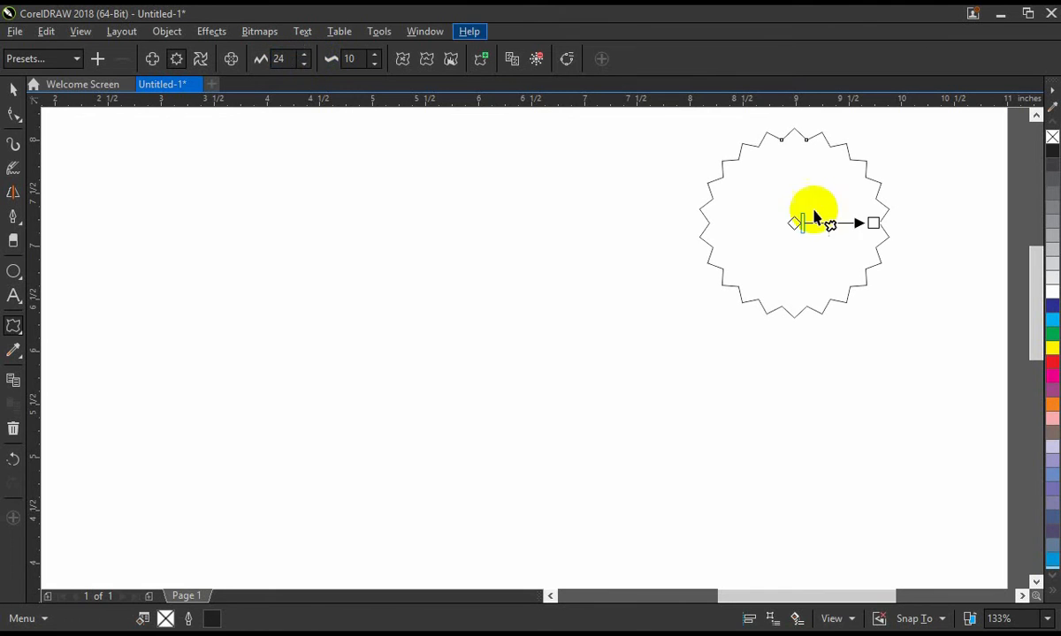
{"action": "left_click", "coordinate": [1052, 334]}
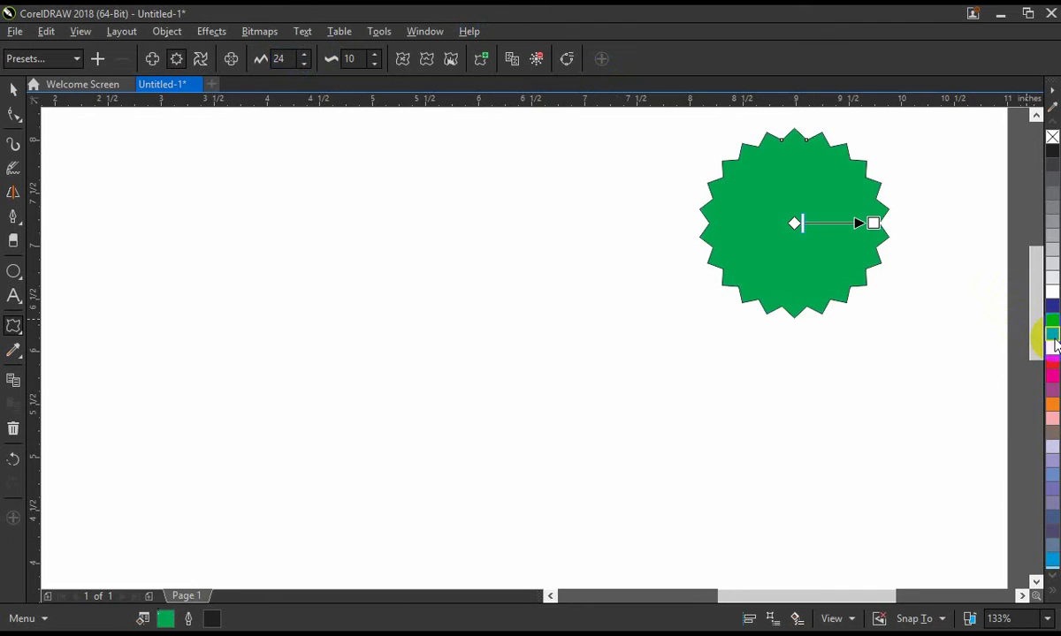
- Draw a rectangle about 2.1 by 1.22 inches below the green badge
{"action": "left_click", "coordinate": [23, 283]}
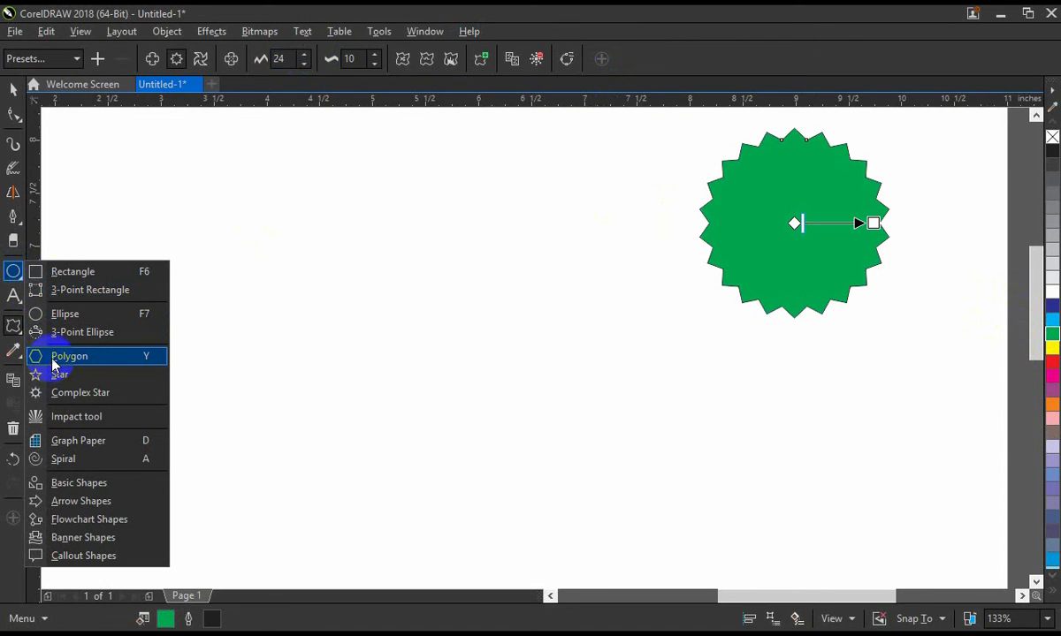
{"action": "left_click", "coordinate": [85, 278]}
{"action": "left_click_drag", "start_coordinate": [688, 351], "coordinate": [910, 480]}
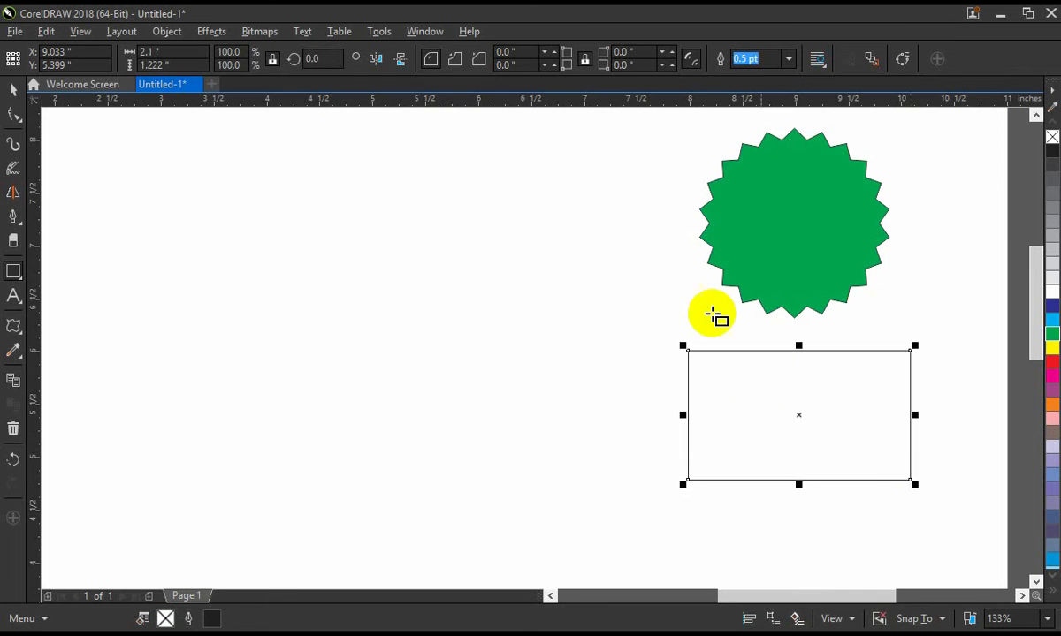
- Round all corners of the rectangle to a radius of about 0.39 inches and fill it with cyan blue
{"action": "left_click", "coordinate": [13, 113]}
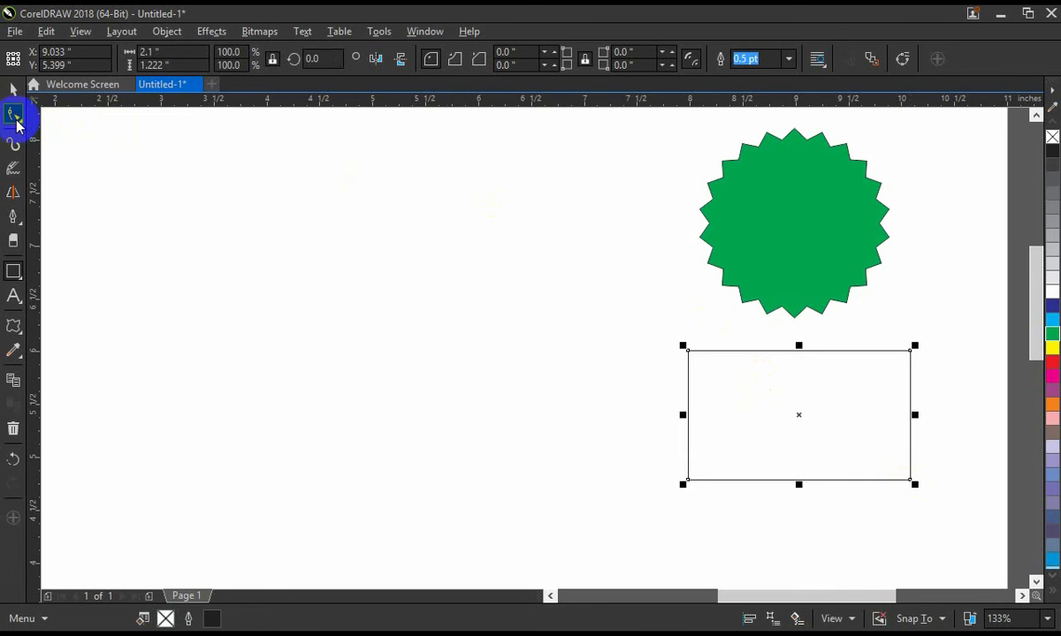
{"action": "left_click_drag", "start_coordinate": [689, 353], "coordinate": [730, 370]}
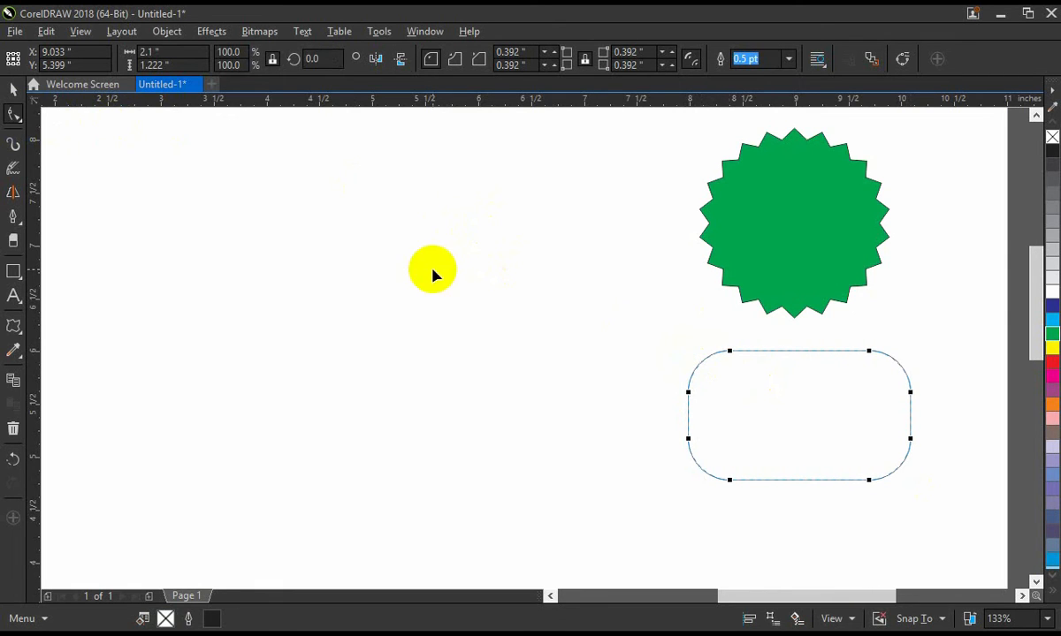
{"action": "left_click", "coordinate": [12, 92]}
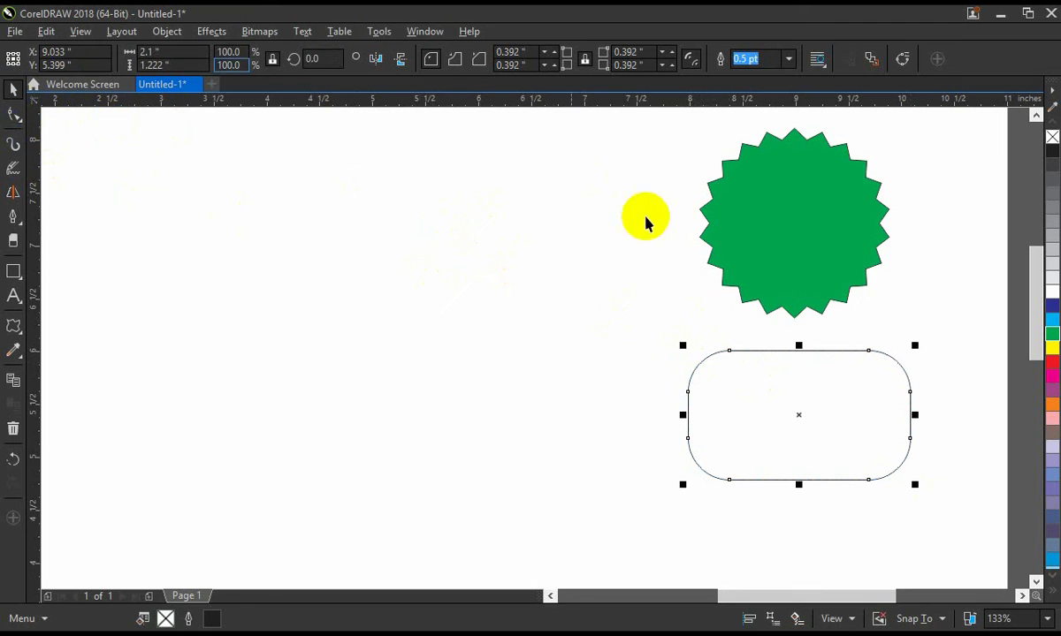
{"action": "left_click", "coordinate": [1051, 323]}
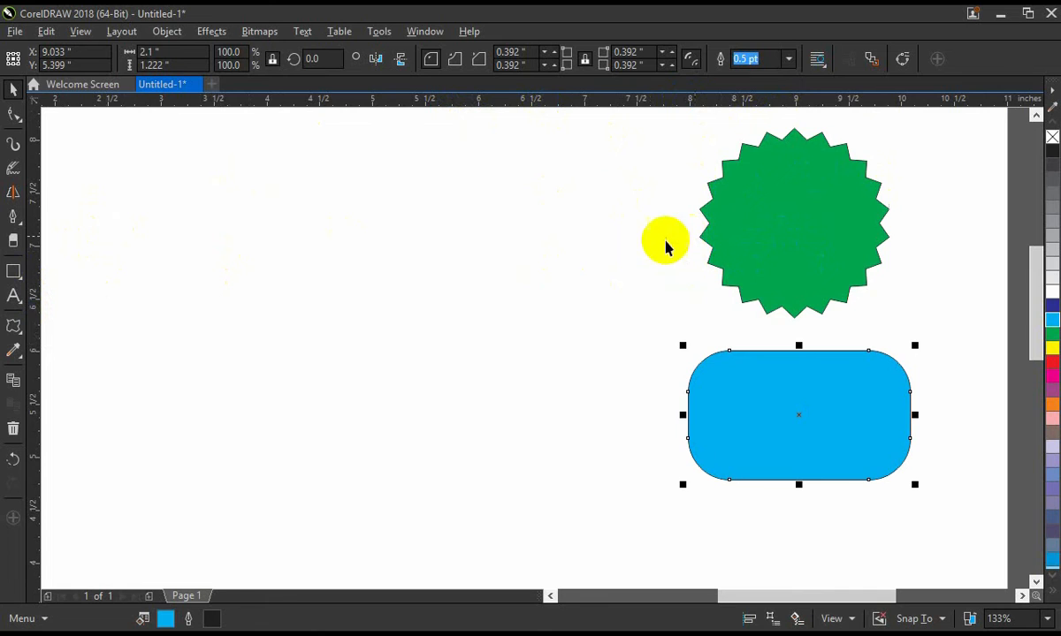
- Draw a circle about 1.46 inches across and move it closer to the green badge, level with it
{"action": "left_click", "coordinate": [14, 269]}
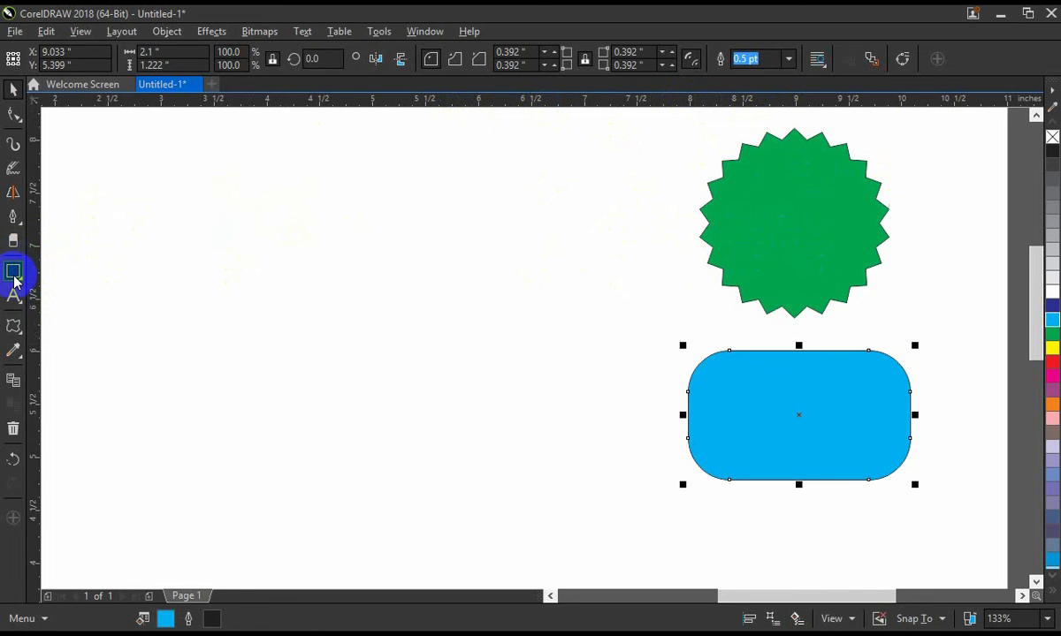
{"action": "left_click", "coordinate": [22, 281]}
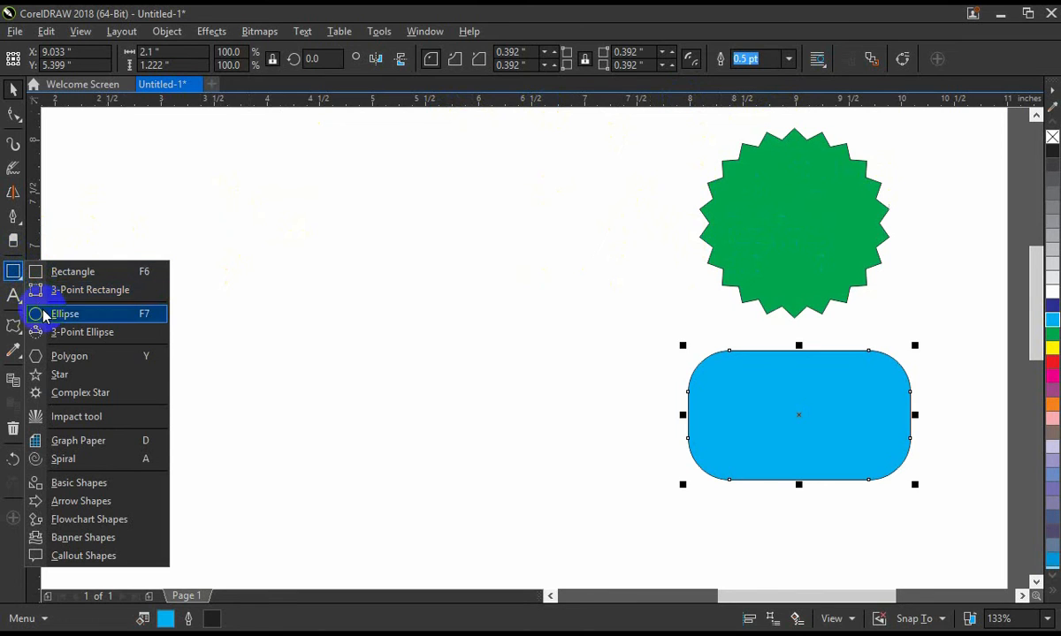
{"action": "left_click", "coordinate": [49, 311]}
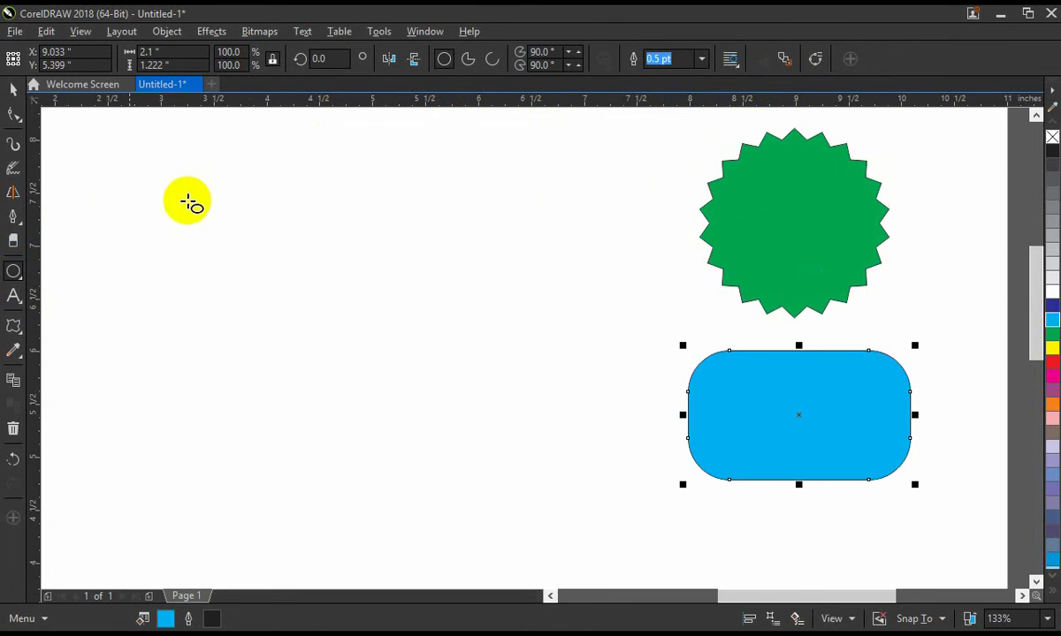
{"action": "left_click_drag", "start_coordinate": [185, 167], "coordinate": [343, 325]}
{"action": "left_click", "coordinate": [13, 89]}
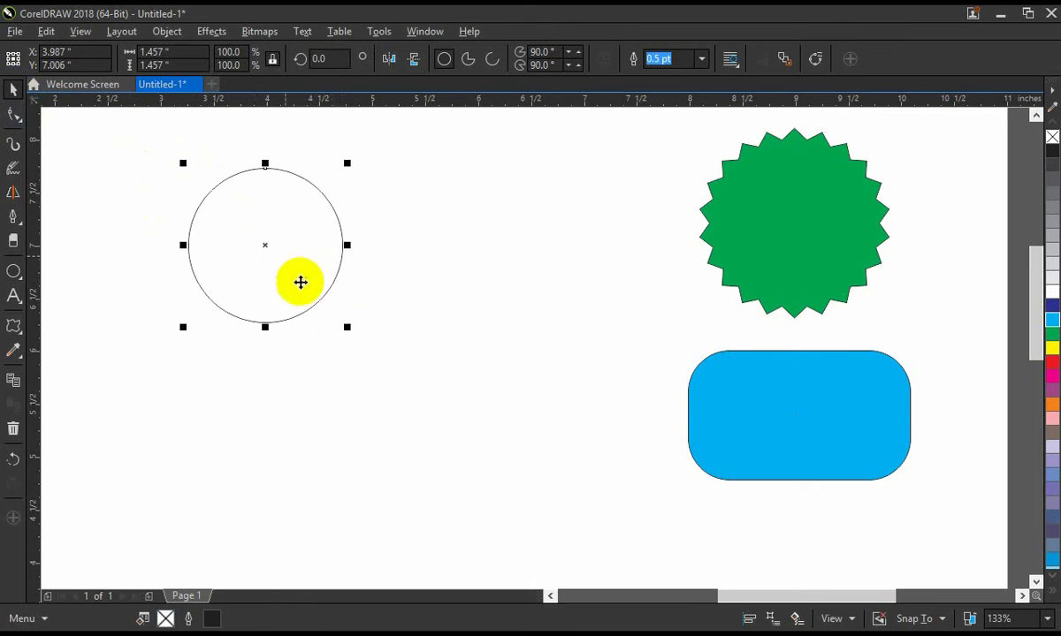
{"action": "left_click_drag", "start_coordinate": [342, 240], "coordinate": [483, 217]}
- Set the Attributes Eyedropper to sample only the Outline property, with Fill and Text excluded
{"action": "left_click", "coordinate": [21, 357]}
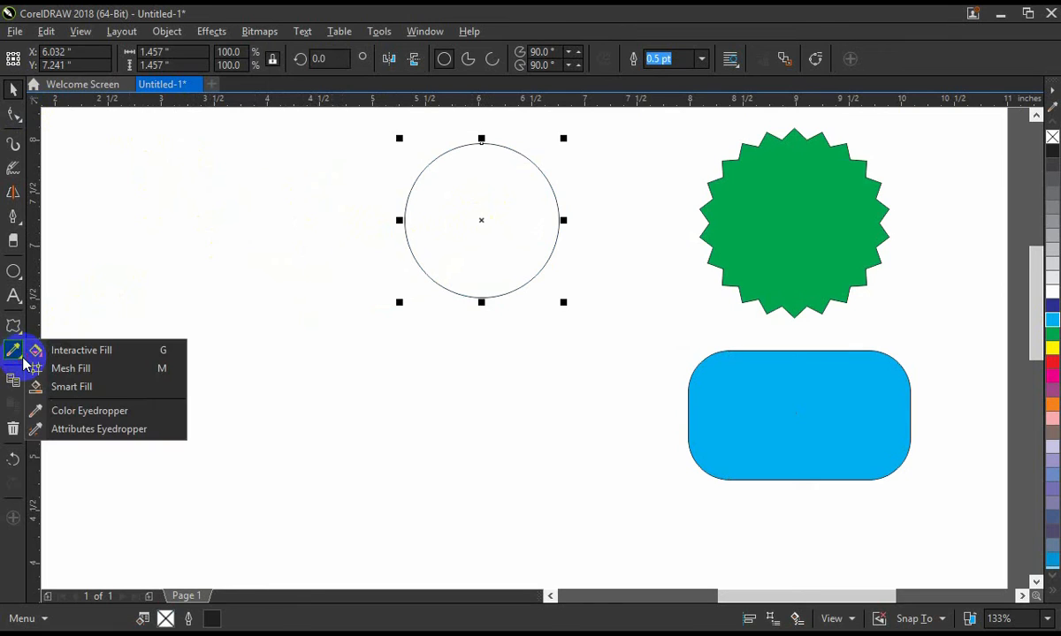
{"action": "left_click", "coordinate": [70, 431]}
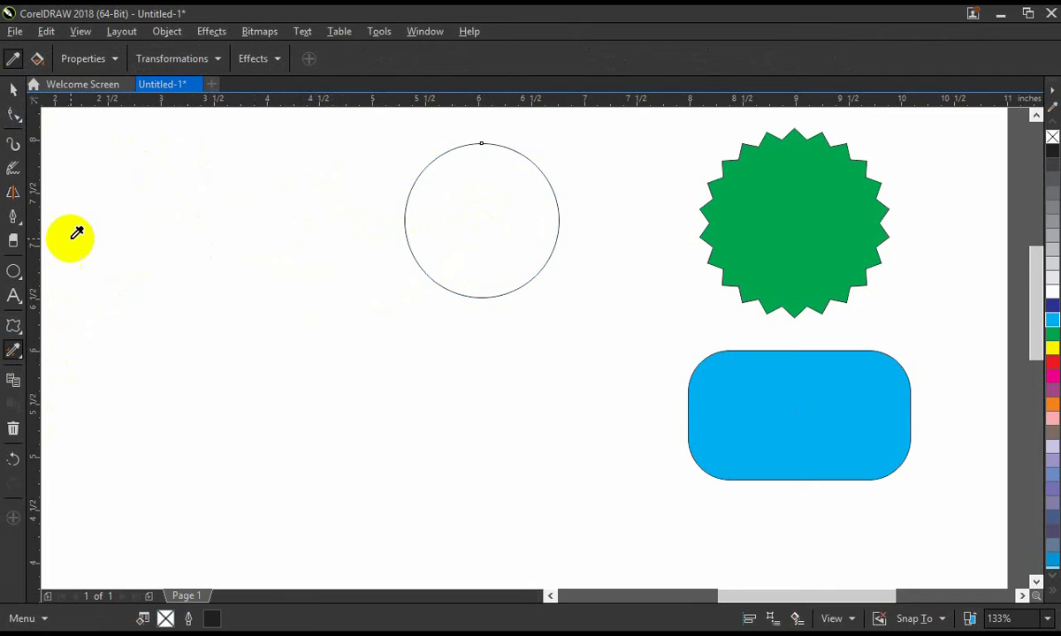
{"action": "left_click", "coordinate": [115, 60]}
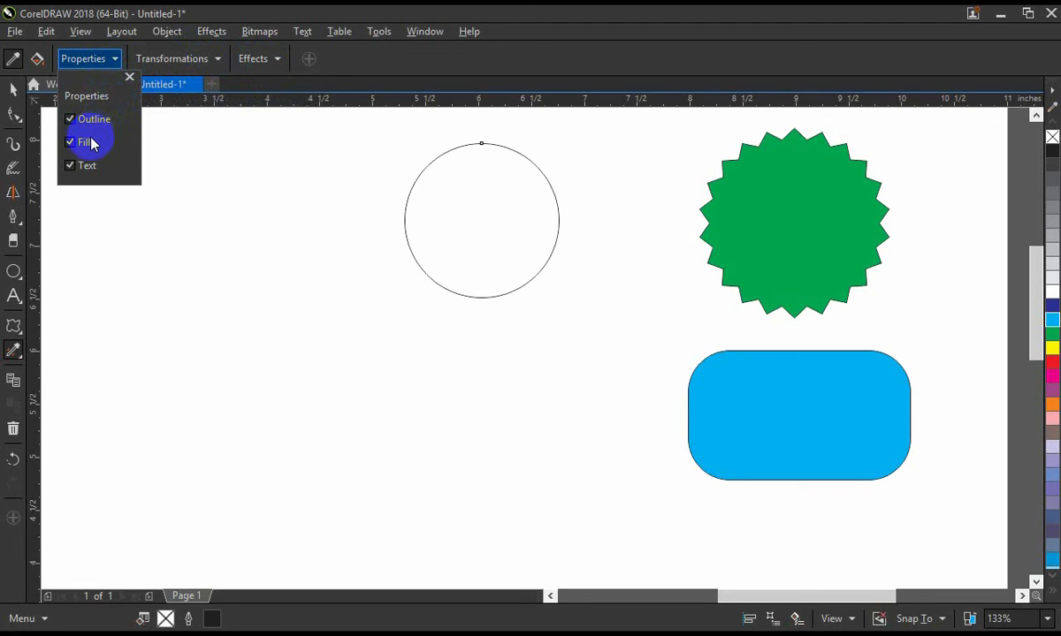
{"action": "left_click", "coordinate": [70, 166]}
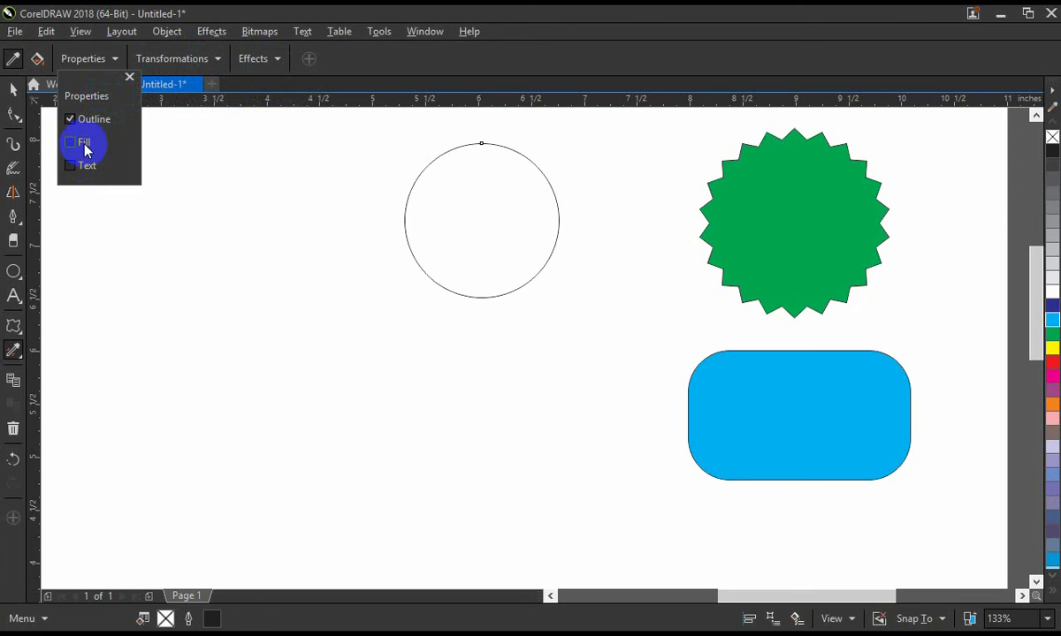
- Examine which transformations, effects and properties the Attributes Eyedropper can sample
{"action": "left_click", "coordinate": [175, 60]}
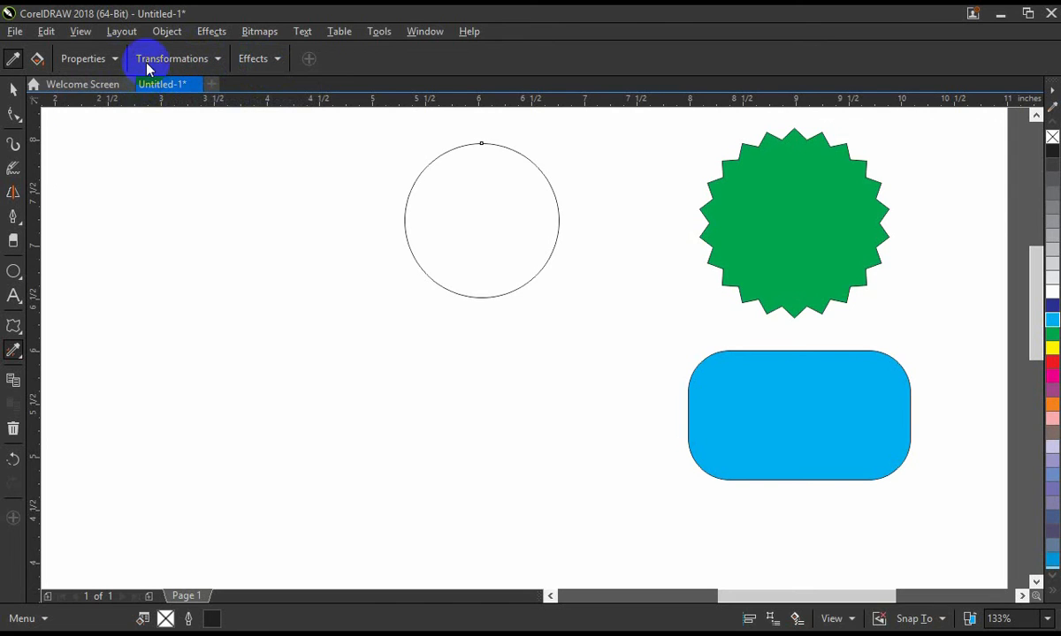
{"action": "left_click", "coordinate": [147, 63]}
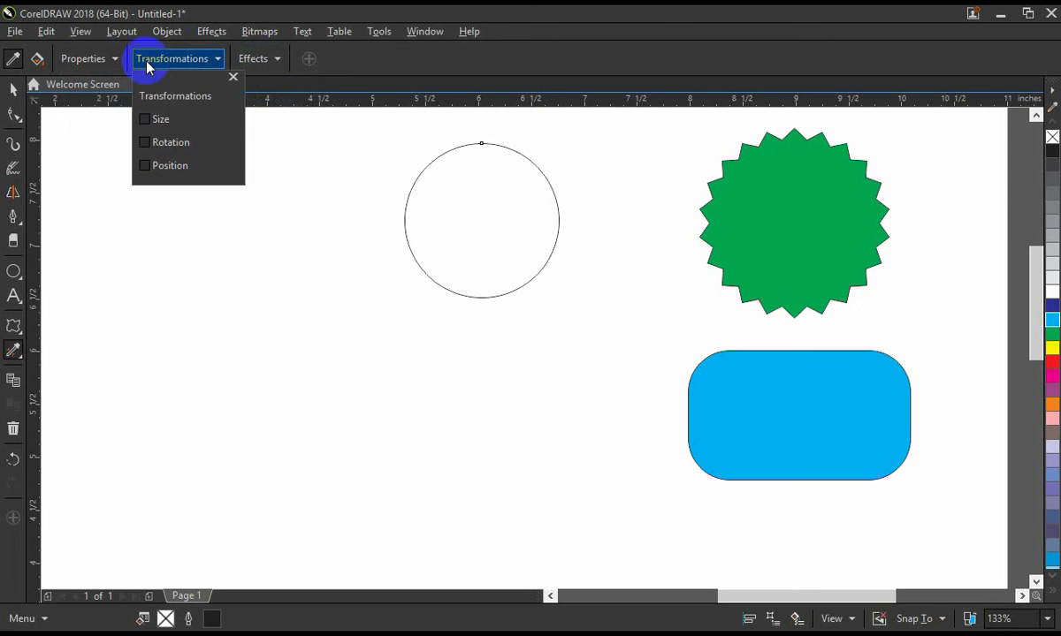
{"action": "left_click", "coordinate": [253, 66]}
{"action": "left_click", "coordinate": [254, 65]}
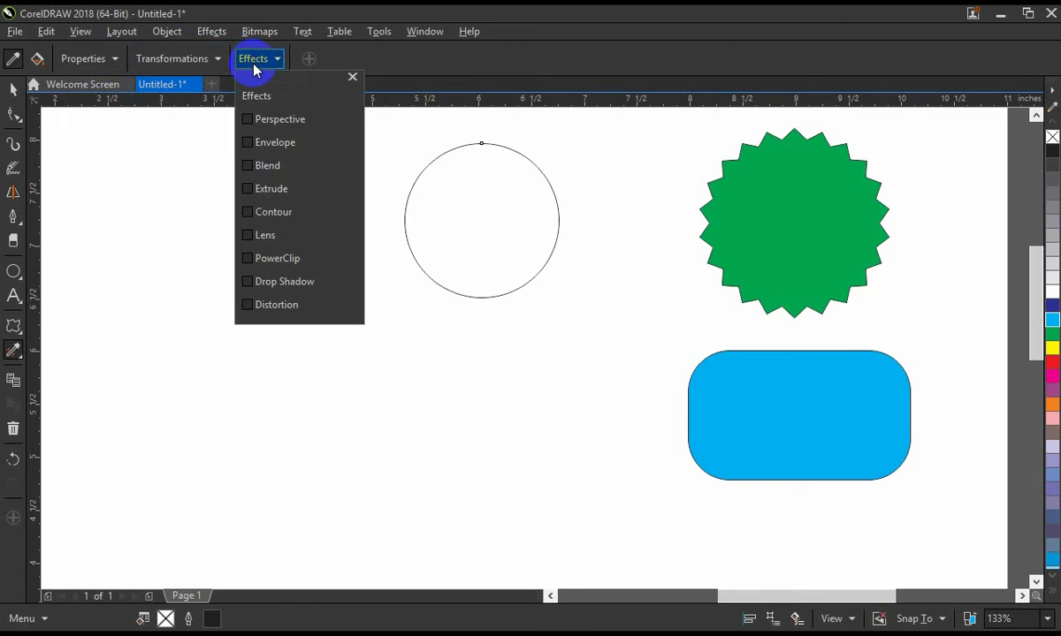
{"action": "left_click", "coordinate": [104, 60]}
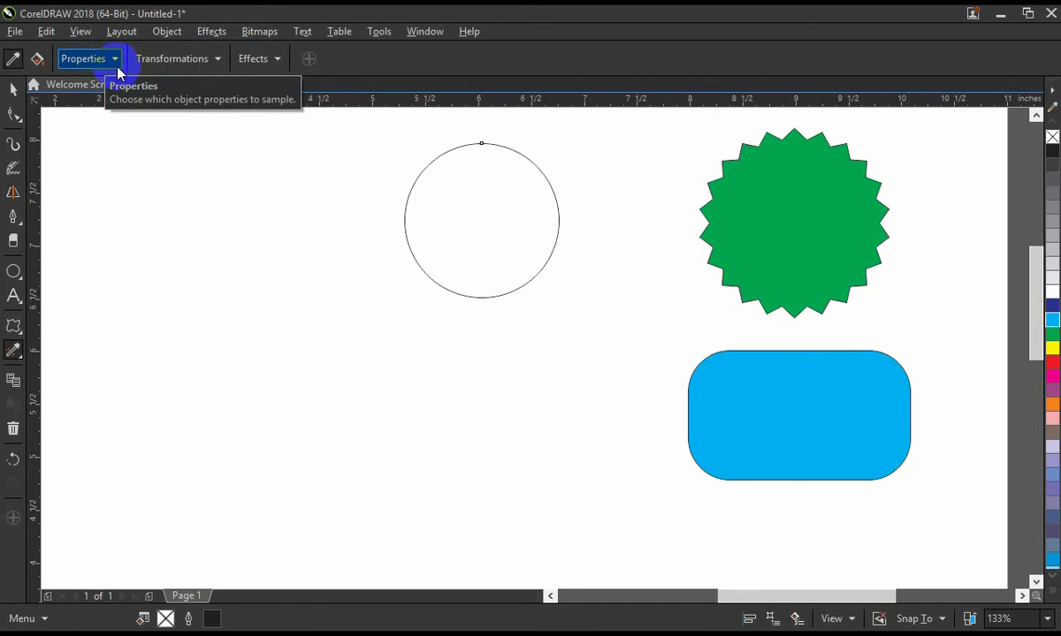
{"action": "left_click", "coordinate": [114, 62]}
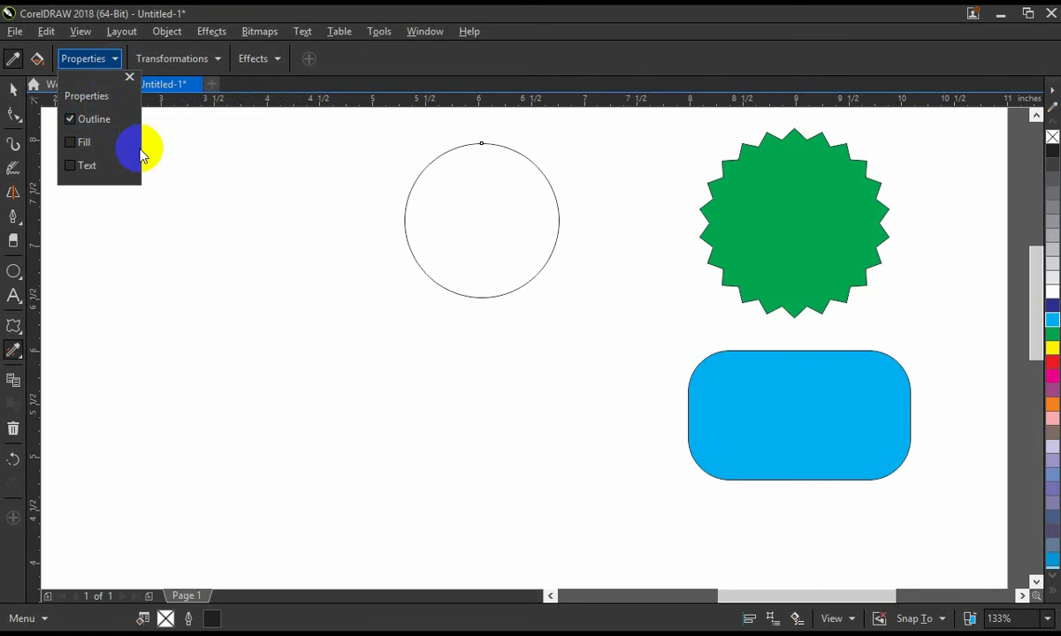
- Sample the green badge's attributes and include Fill among the properties to sample
{"action": "left_click", "coordinate": [21, 359]}
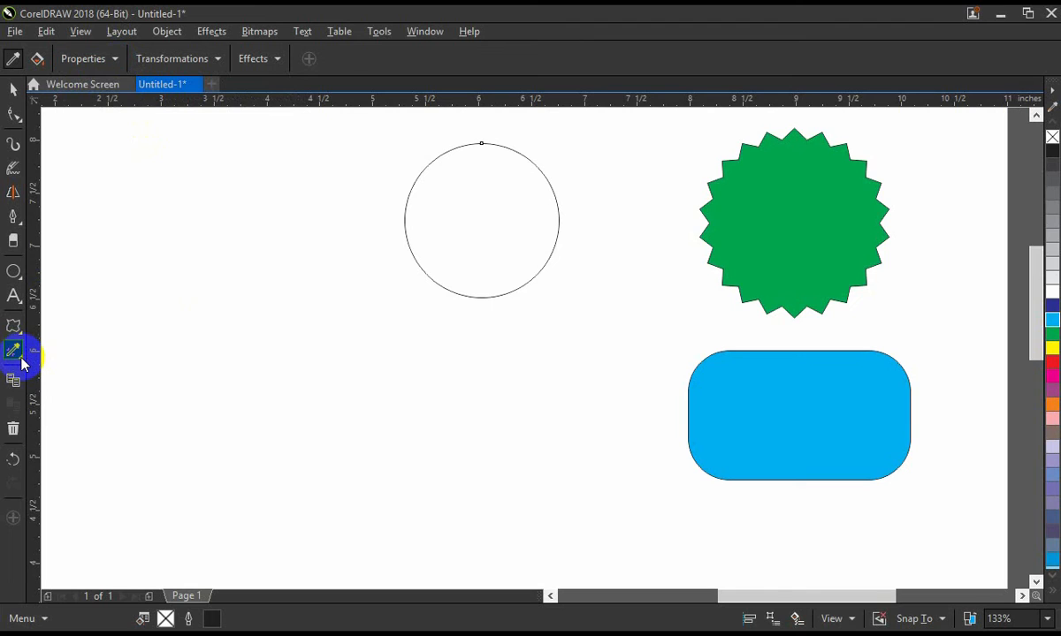
{"action": "left_click", "coordinate": [718, 258]}
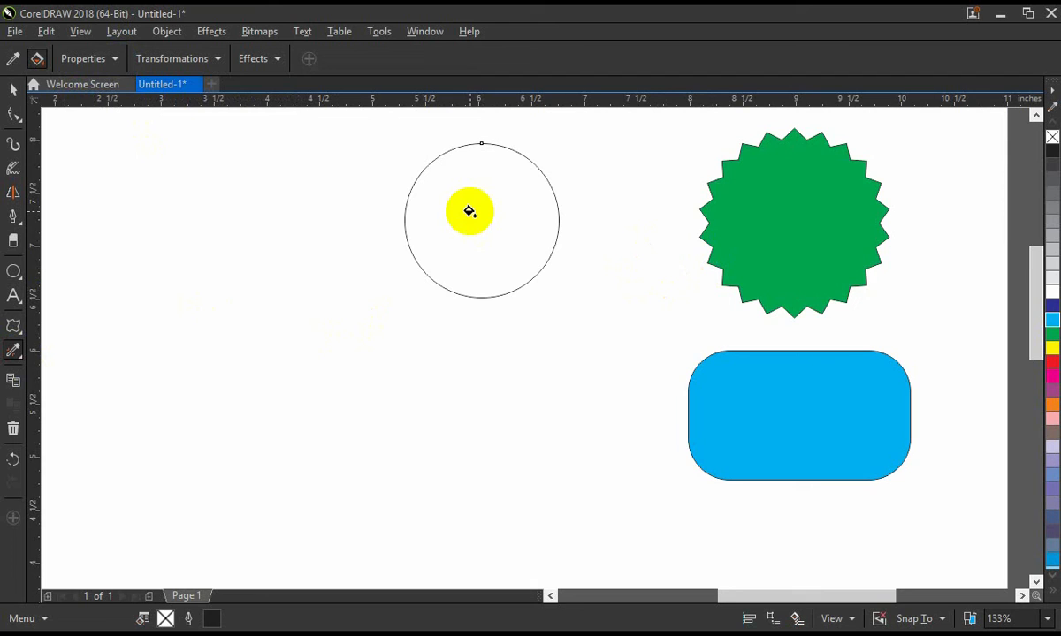
{"action": "left_click", "coordinate": [194, 57]}
{"action": "left_click", "coordinate": [112, 60]}
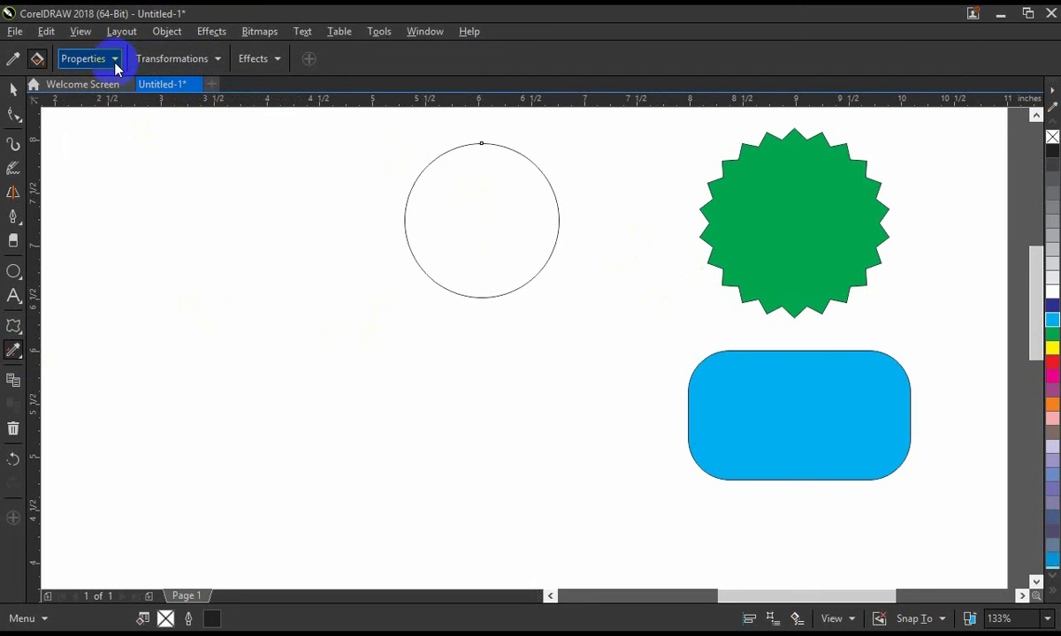
{"action": "left_click", "coordinate": [89, 144]}
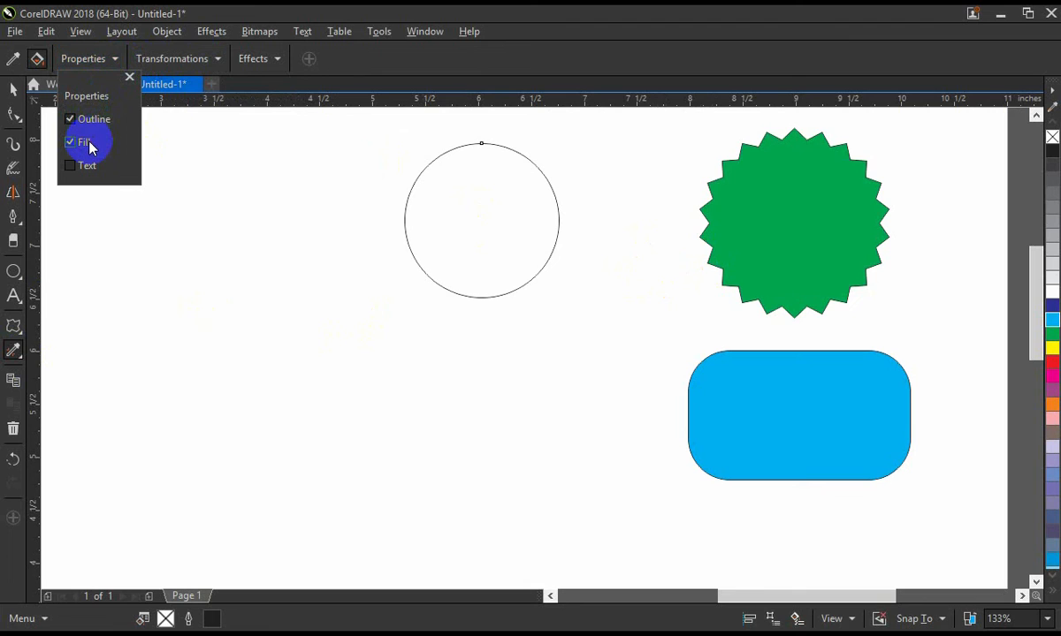
{"action": "left_click", "coordinate": [21, 358]}
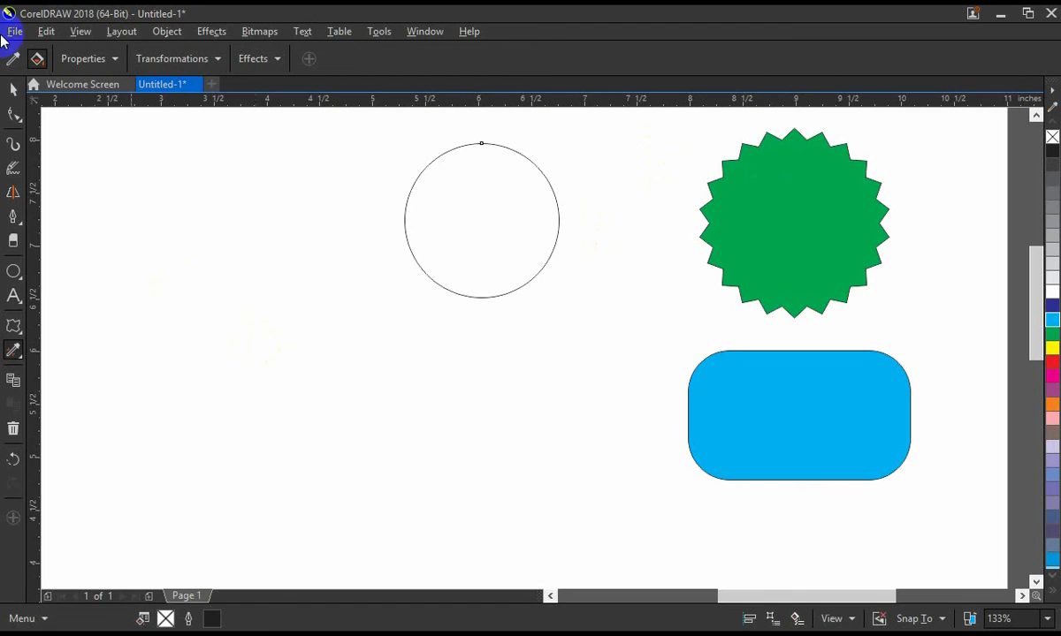
- Sample the green badge again with the Attributes Eyedropper and apply its outline and fill to the empty circle
{"action": "left_click", "coordinate": [13, 90]}
{"action": "left_click", "coordinate": [13, 352]}
{"action": "left_click", "coordinate": [813, 212]}
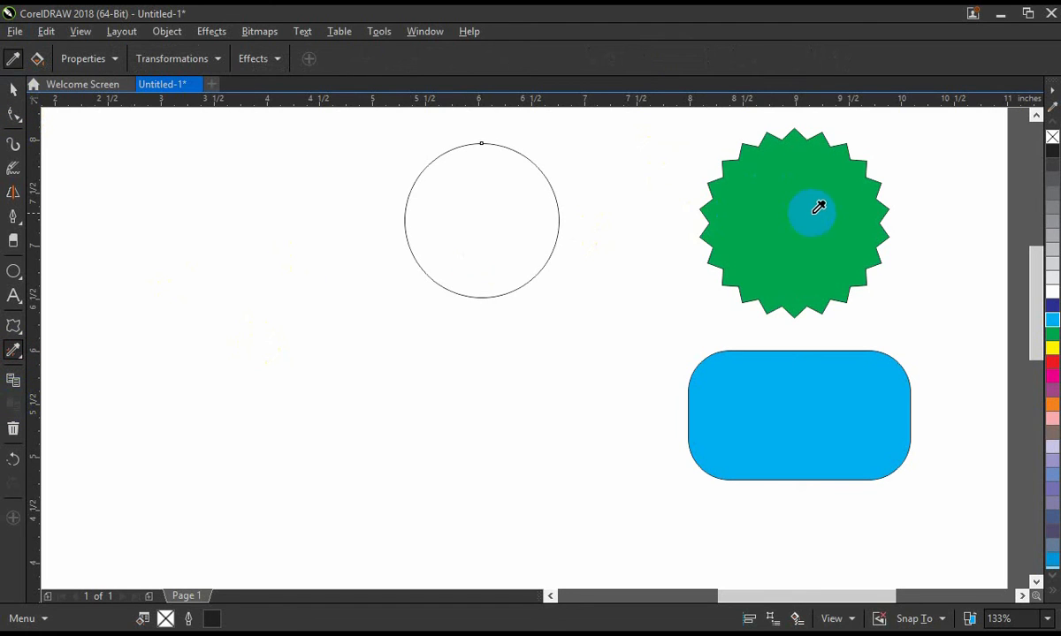
{"action": "left_click", "coordinate": [449, 185]}
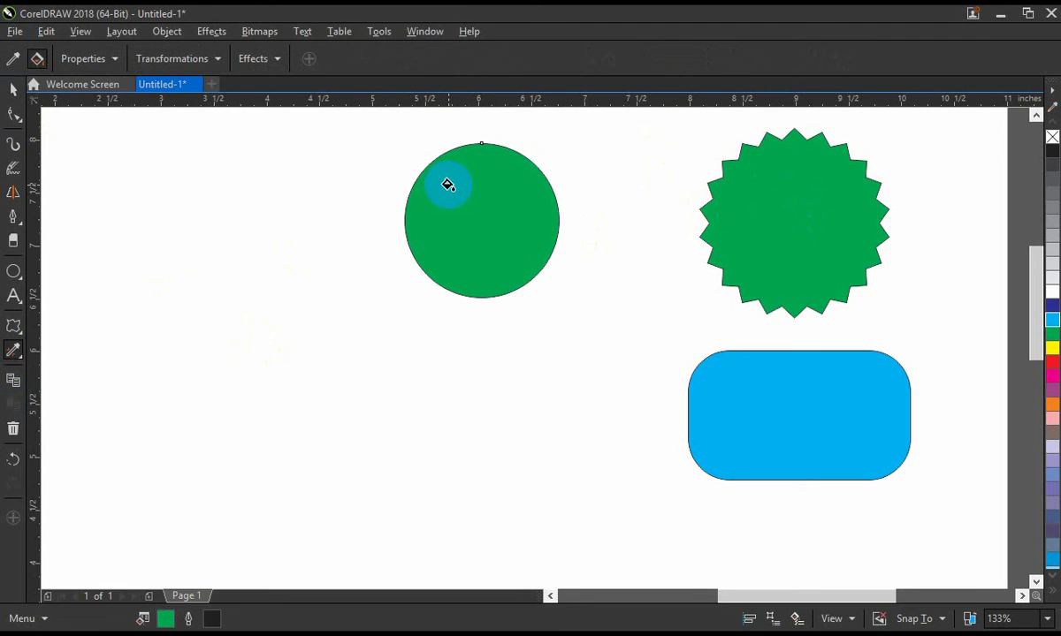
{"action": "left_click", "coordinate": [717, 212]}
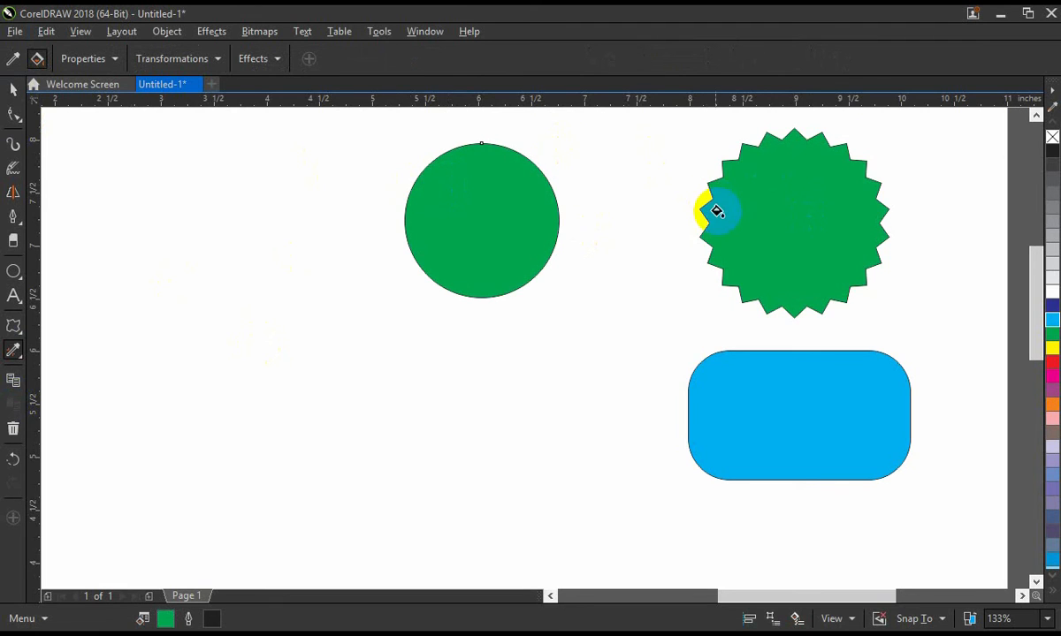
- Include Text among the sampled properties and Perspective among the sampled effects of the Attributes Eyedropper
{"action": "left_click", "coordinate": [88, 57]}
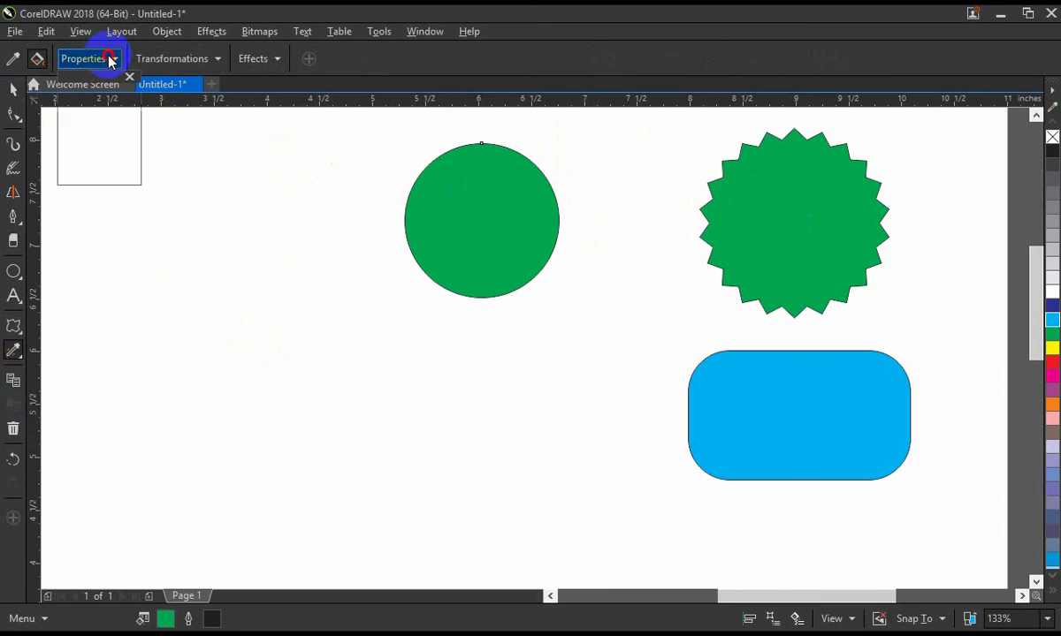
{"action": "left_click", "coordinate": [89, 167]}
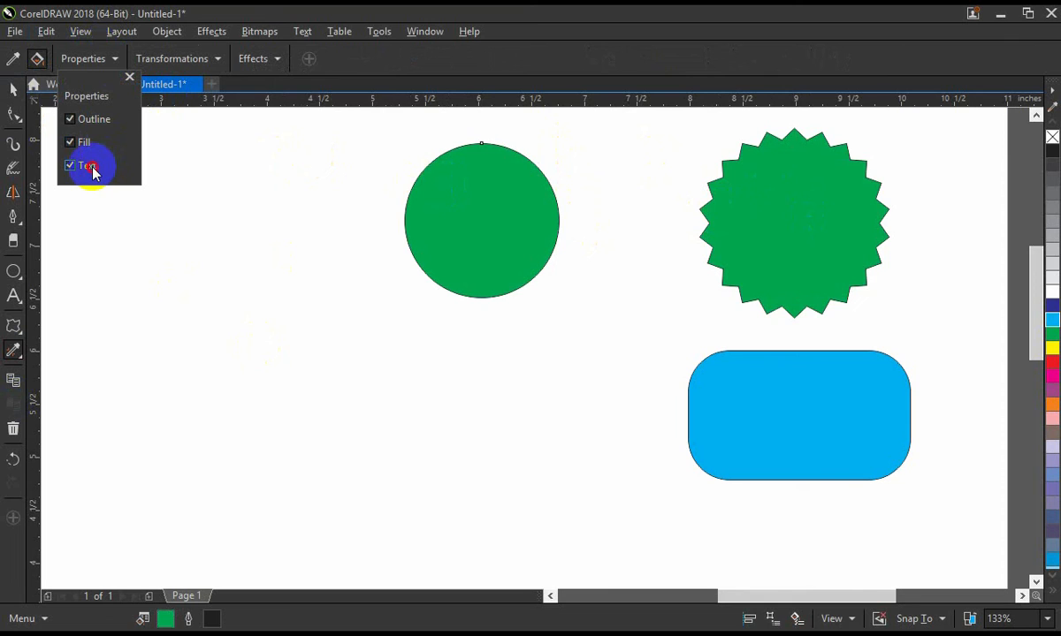
{"action": "left_click", "coordinate": [219, 60]}
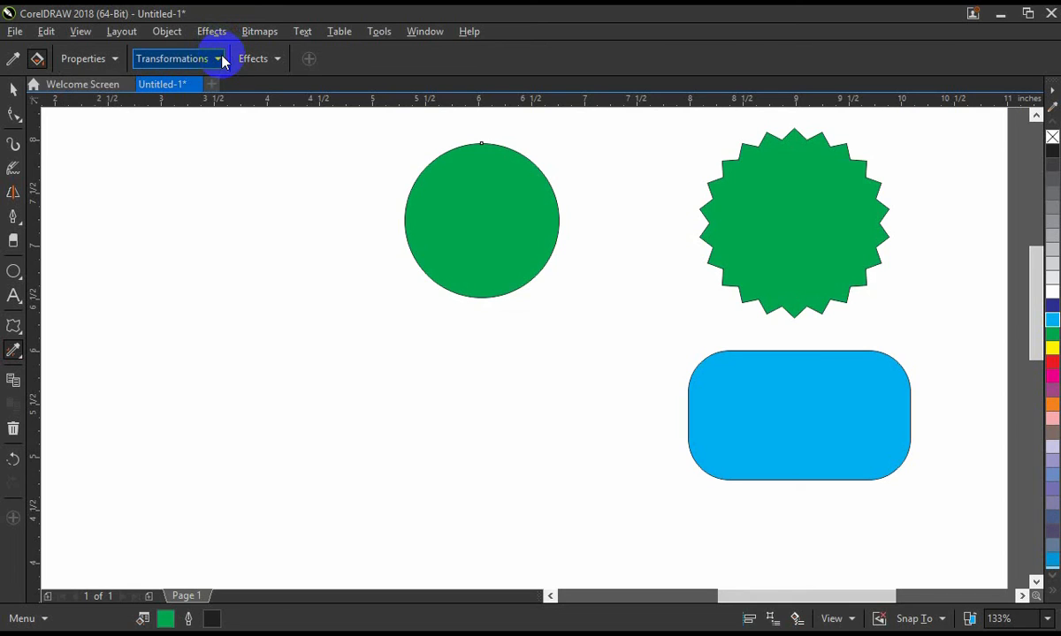
{"action": "left_click", "coordinate": [218, 58]}
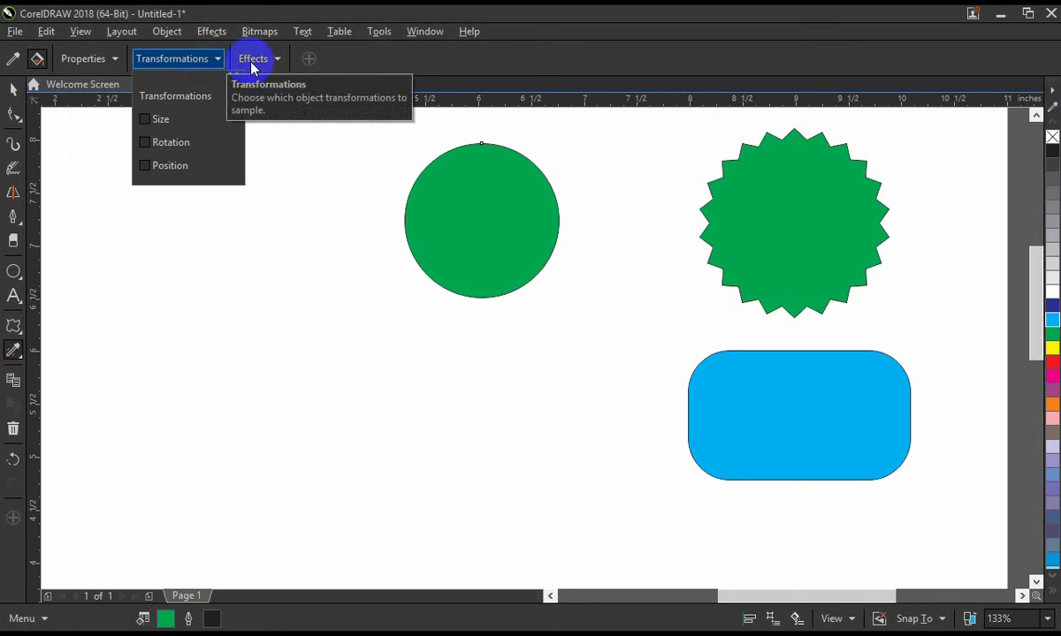
{"action": "left_click", "coordinate": [256, 63]}
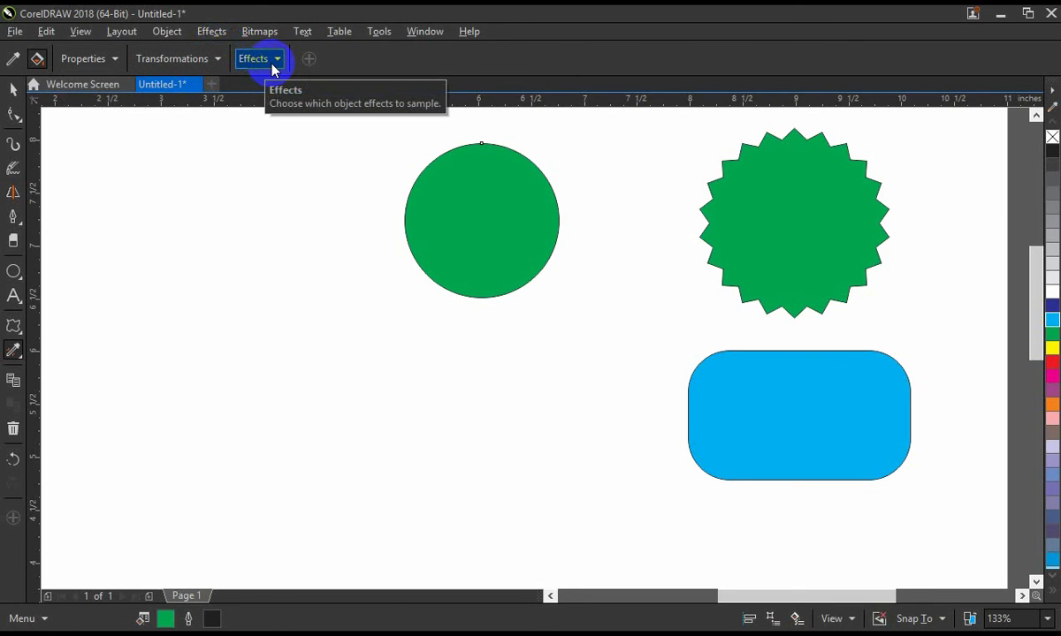
{"action": "left_click", "coordinate": [273, 64]}
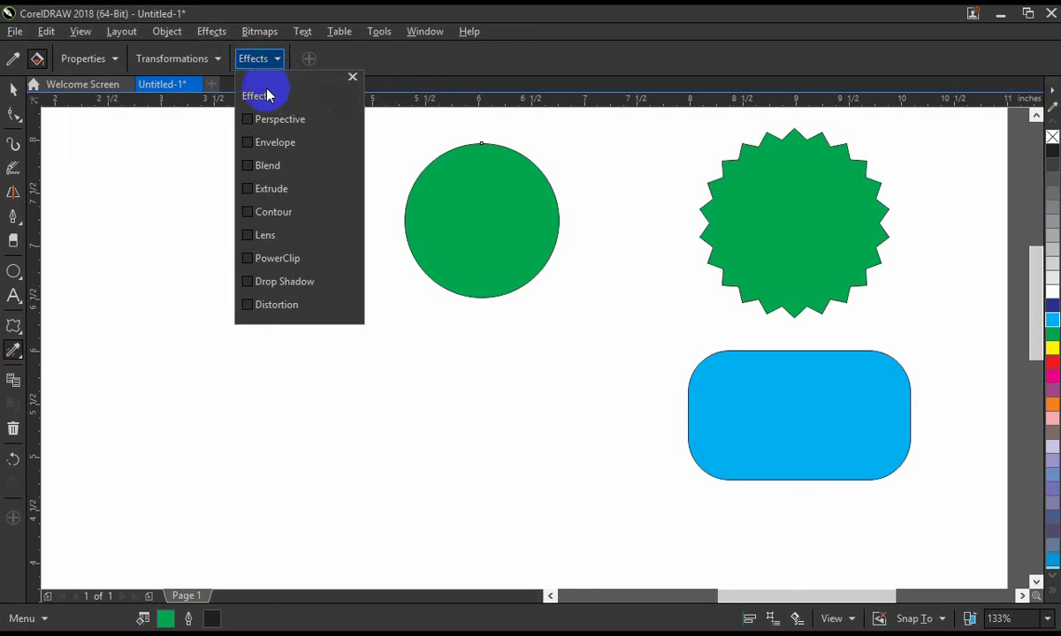
{"action": "left_click", "coordinate": [258, 122]}
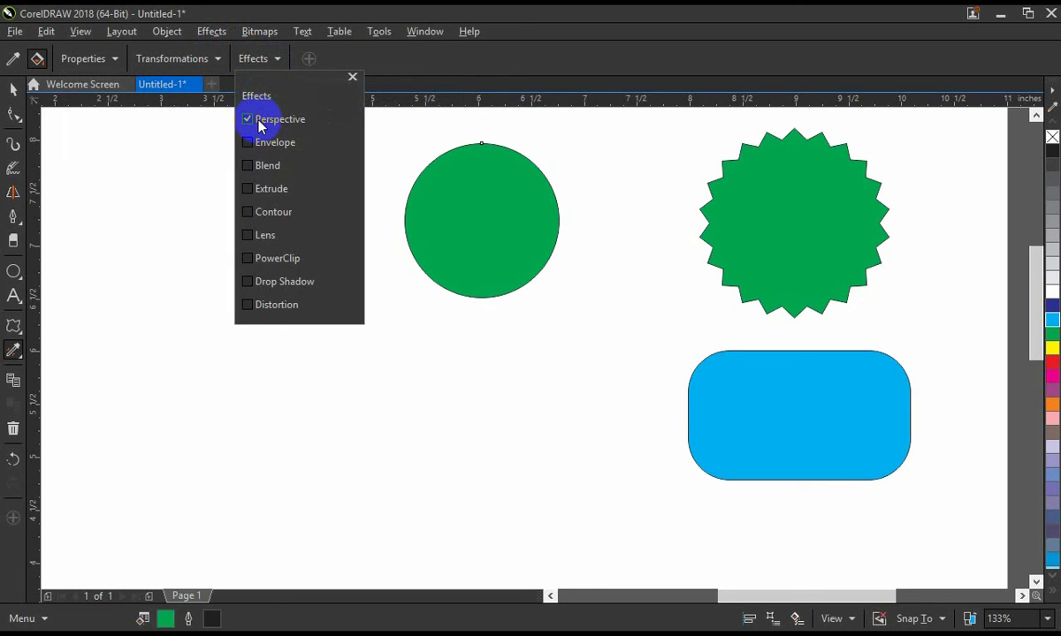
{"action": "left_click", "coordinate": [14, 351]}
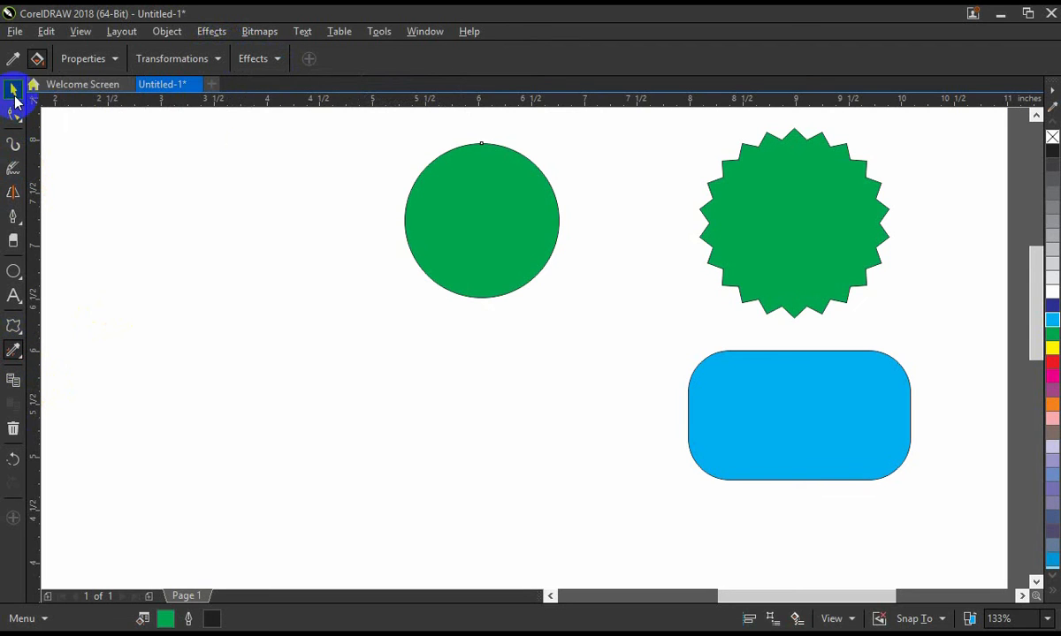
- Try to copy the green badge's attributes onto the green circle with the Attributes Eyedropper
{"action": "left_click", "coordinate": [12, 89]}
{"action": "left_click", "coordinate": [12, 354]}
{"action": "left_click", "coordinate": [796, 213]}
{"action": "left_click", "coordinate": [516, 210]}
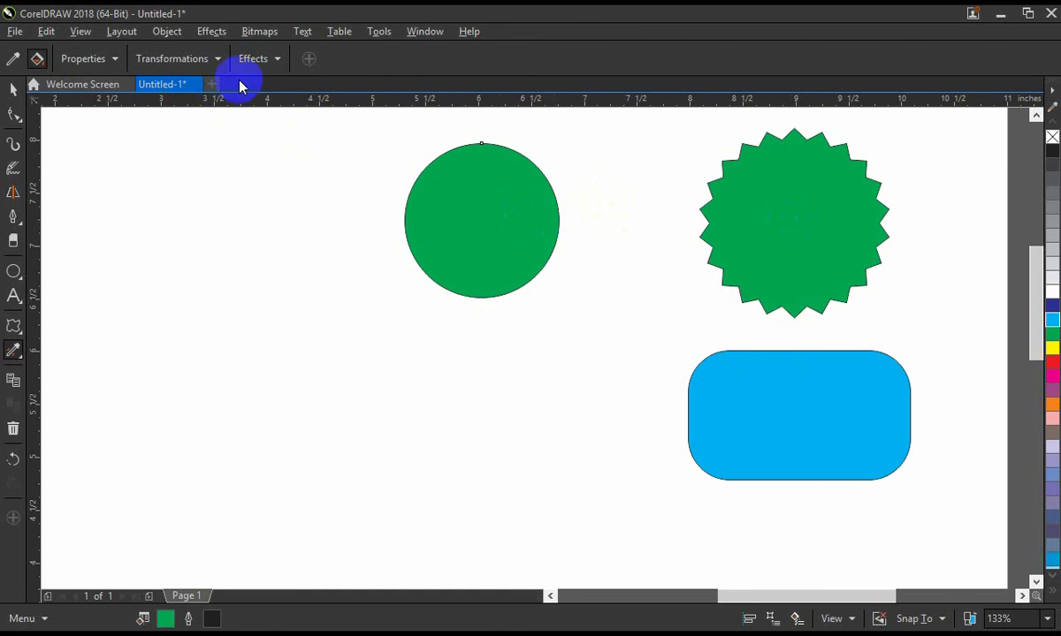
- Make Distortion the only effect sampled by the Attributes Eyedropper and sample the green badge
{"action": "left_click", "coordinate": [277, 60]}
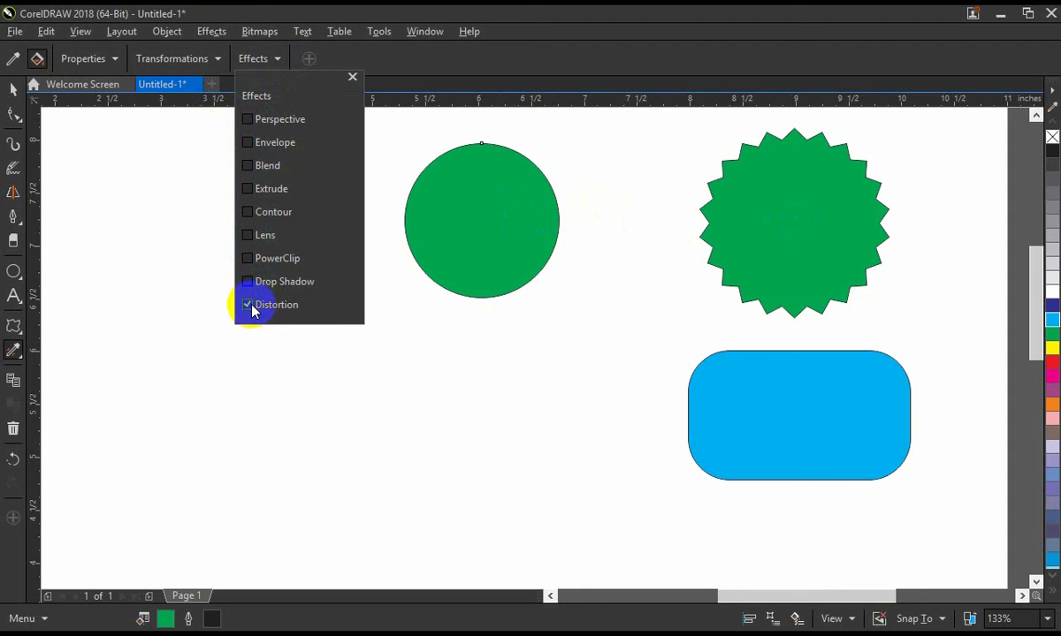
{"action": "left_click", "coordinate": [15, 361]}
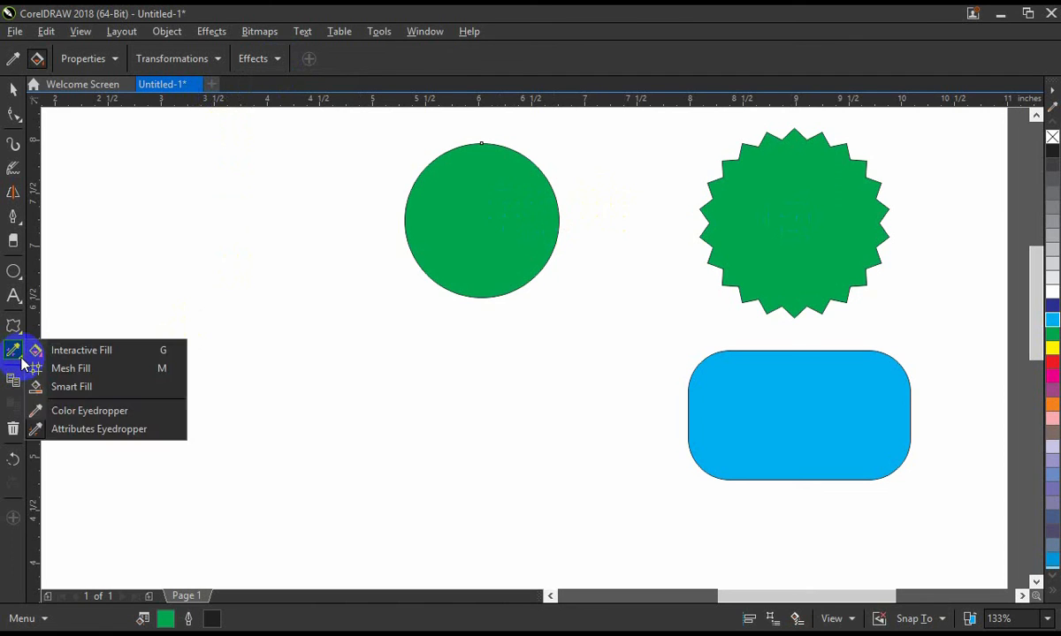
{"action": "left_click", "coordinate": [71, 430]}
{"action": "left_click", "coordinate": [740, 190]}
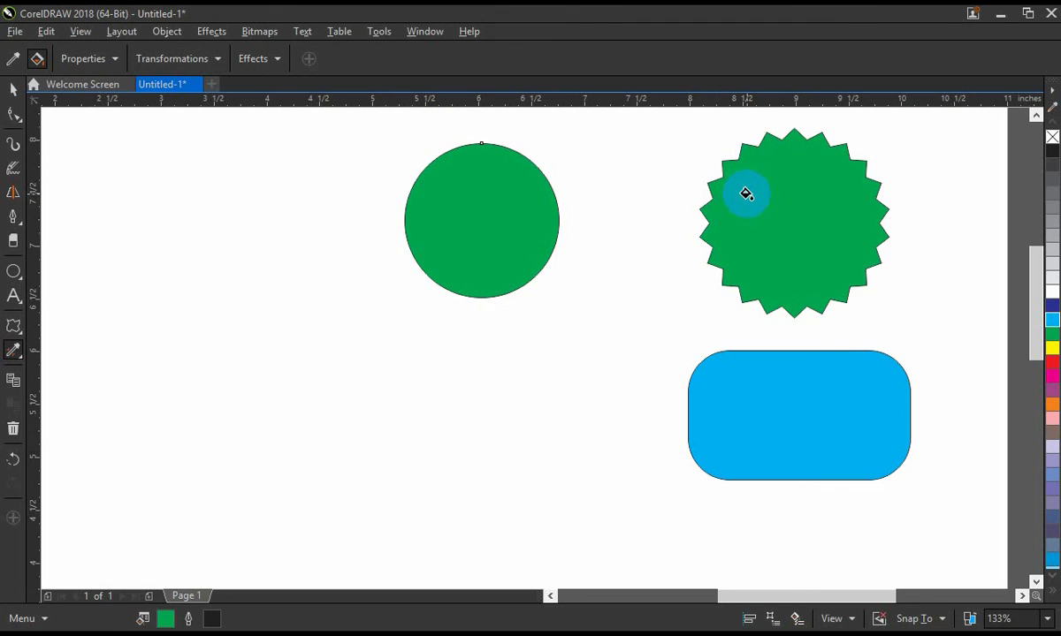
- Resample the green badge with the Attributes Eyedropper and apply its distortion to the green circle
{"action": "left_click", "coordinate": [13, 89]}
{"action": "left_click", "coordinate": [14, 358]}
{"action": "left_click", "coordinate": [818, 226]}
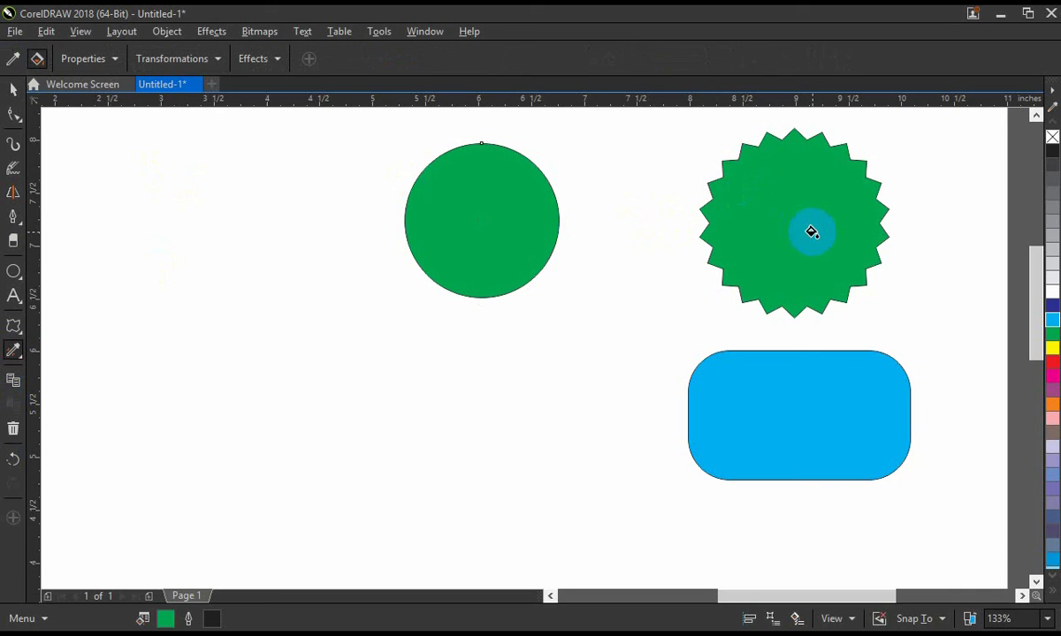
{"action": "left_click", "coordinate": [509, 188]}
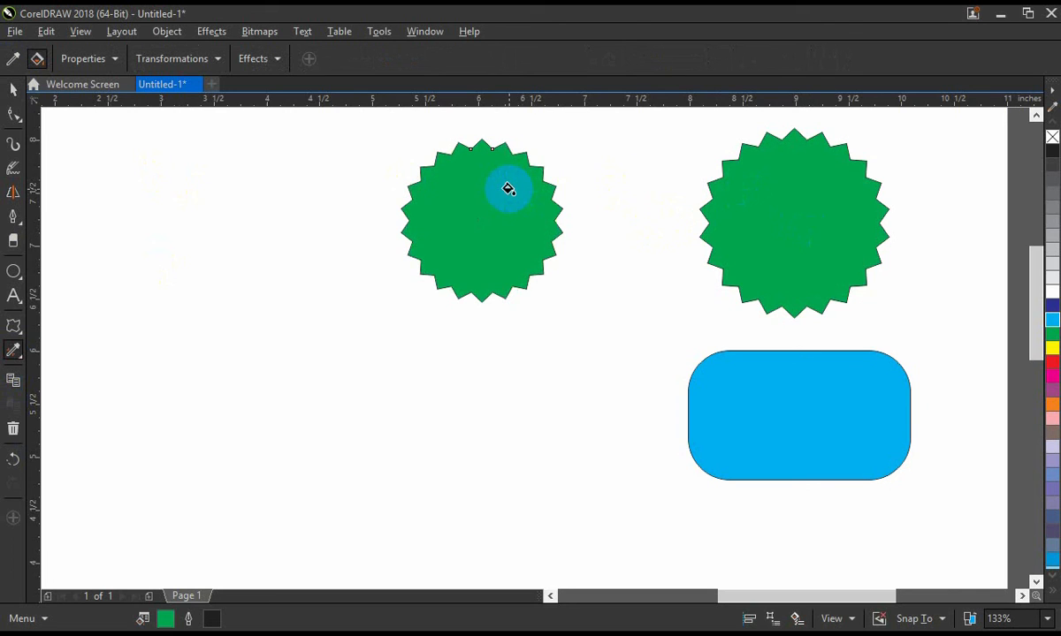
- Include Size among the transformations sampled by the Attributes Eyedropper
{"action": "left_click", "coordinate": [204, 32]}
{"action": "left_click", "coordinate": [213, 59]}
{"action": "left_click", "coordinate": [155, 121]}
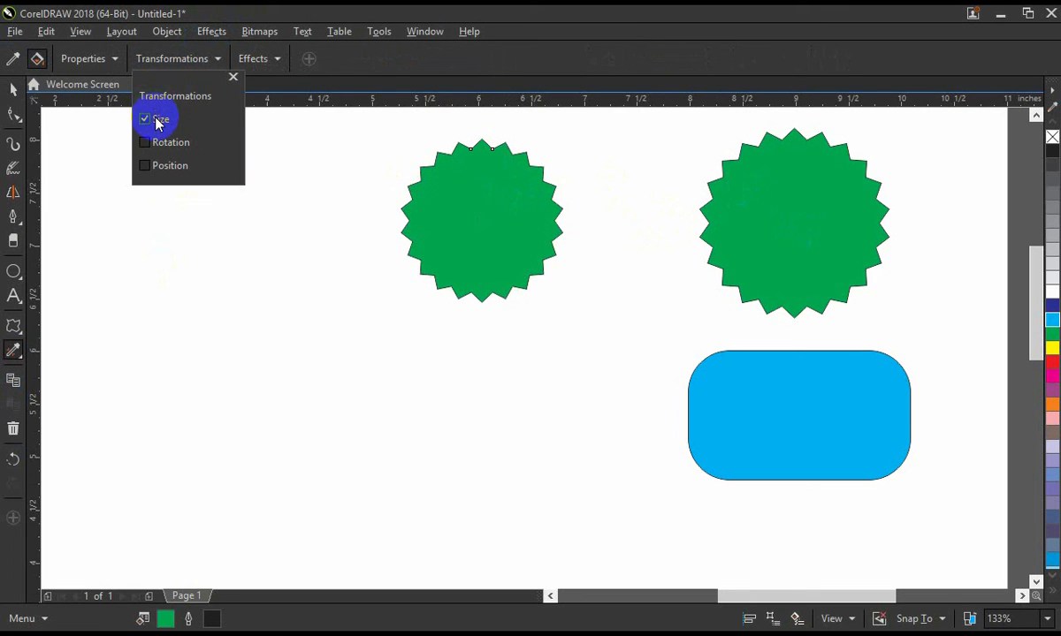
- Sample the original green badge with the Attributes Eyedropper and apply its size and distortion to the already distorted circle
{"action": "left_click", "coordinate": [13, 92]}
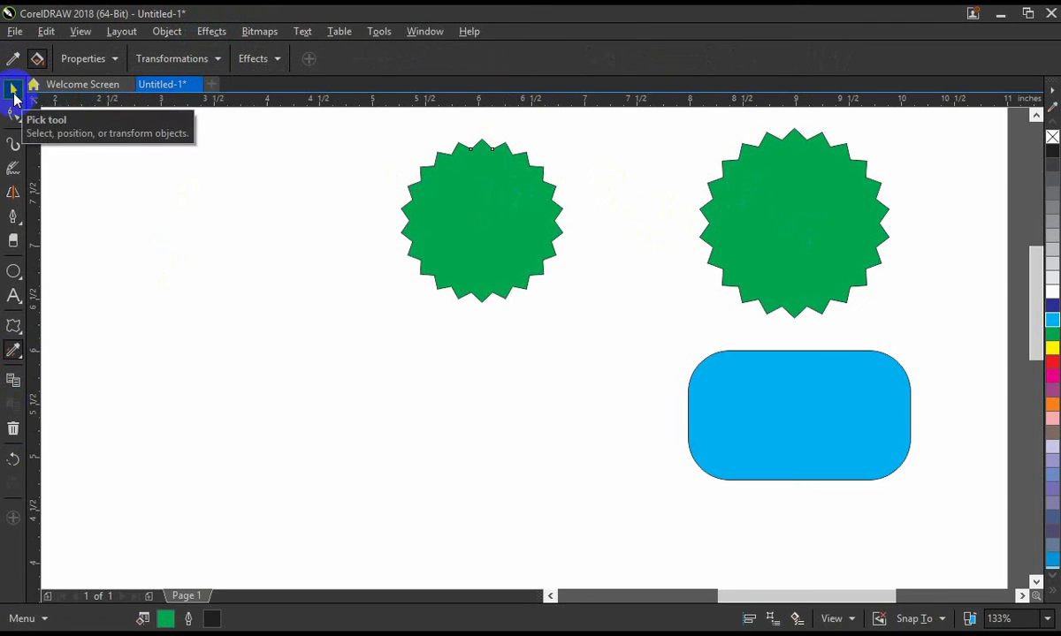
{"action": "left_click", "coordinate": [19, 362]}
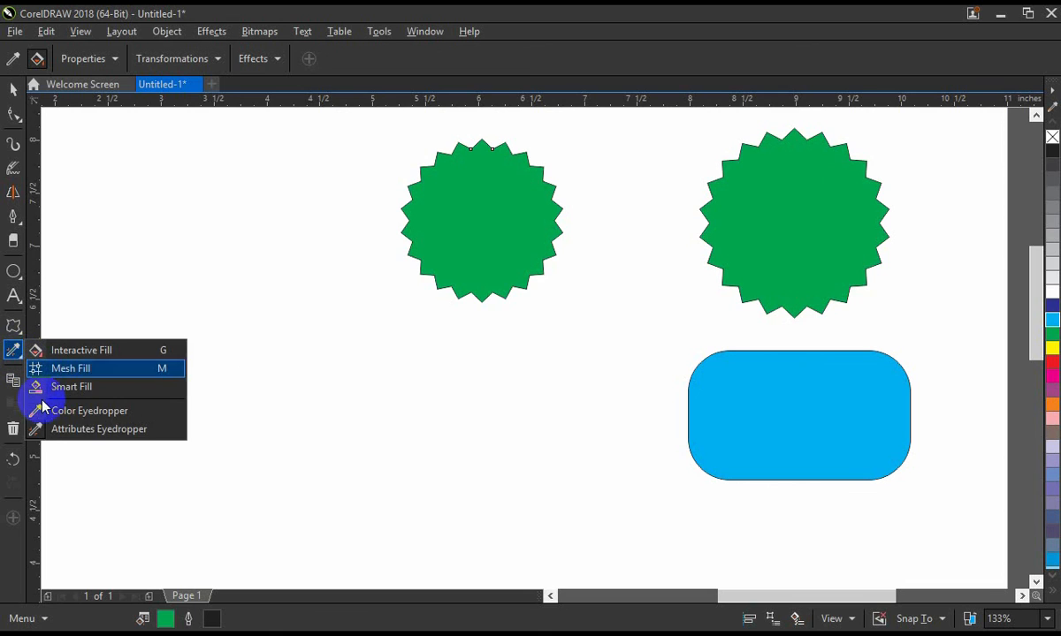
{"action": "left_click", "coordinate": [50, 430]}
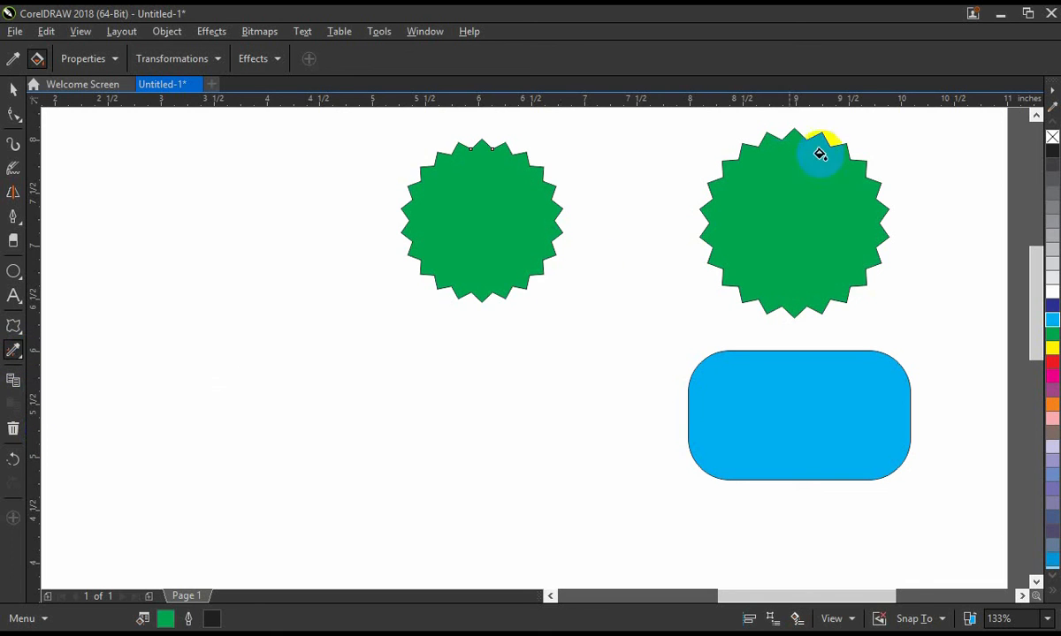
{"action": "left_click", "coordinate": [11, 91]}
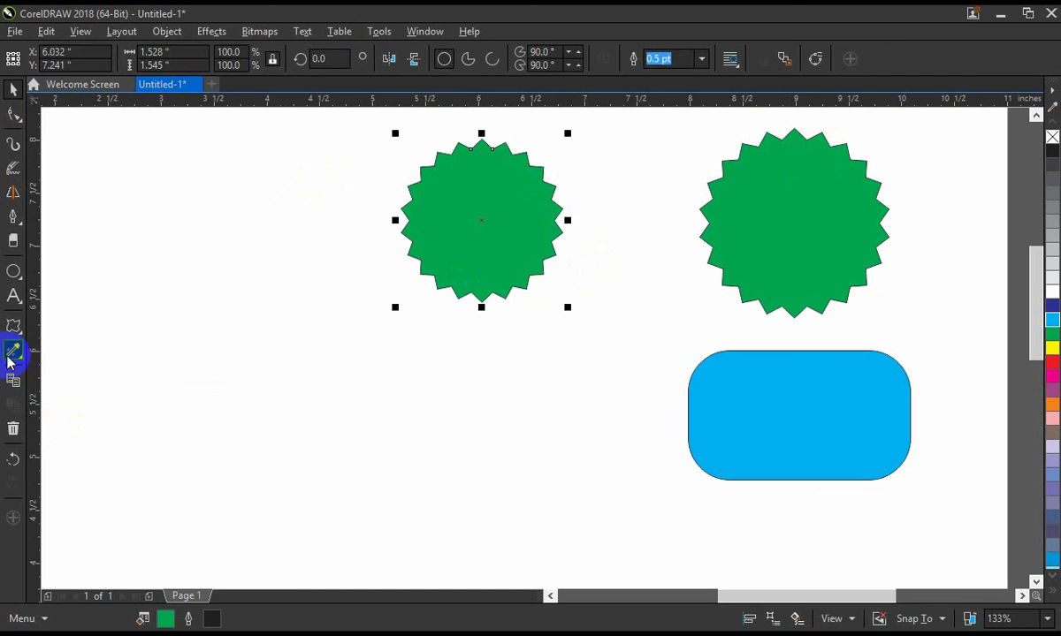
{"action": "left_click", "coordinate": [13, 350]}
{"action": "left_click", "coordinate": [856, 166]}
{"action": "left_click", "coordinate": [800, 200]}
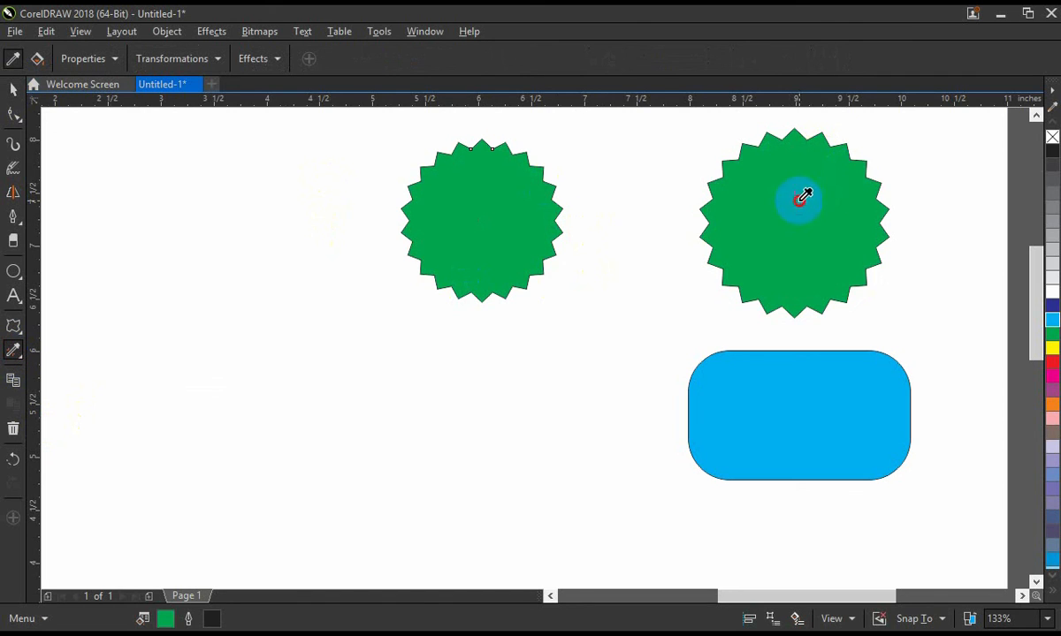
{"action": "left_click", "coordinate": [507, 204]}
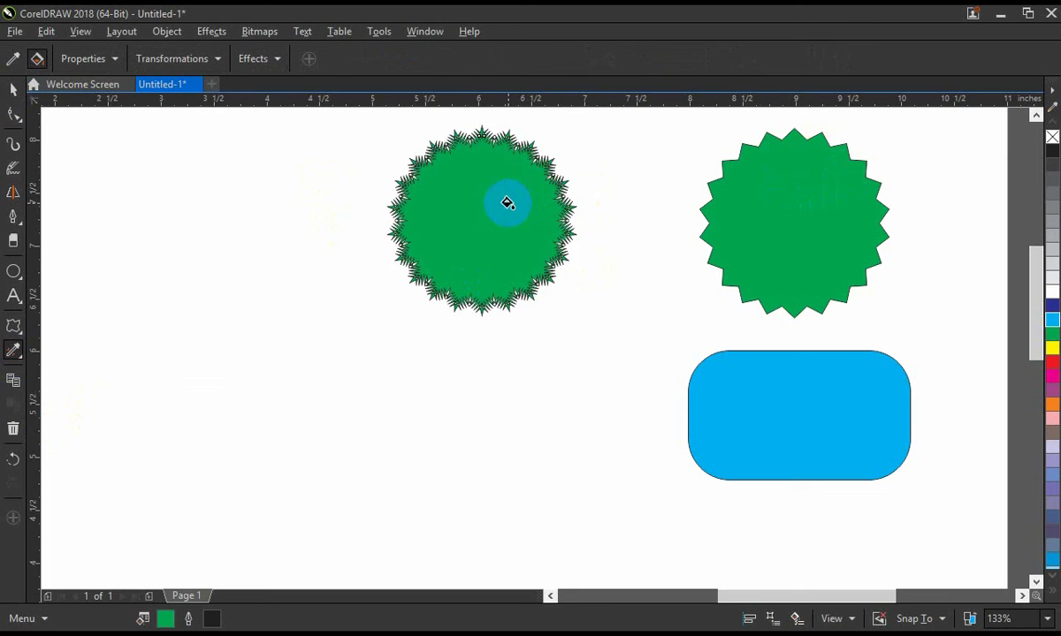
- Undo the last two attribute applications on the distorted circle
{"action": "key", "text": "ctrl+z"}
{"action": "key", "text": "ctrl+z"}
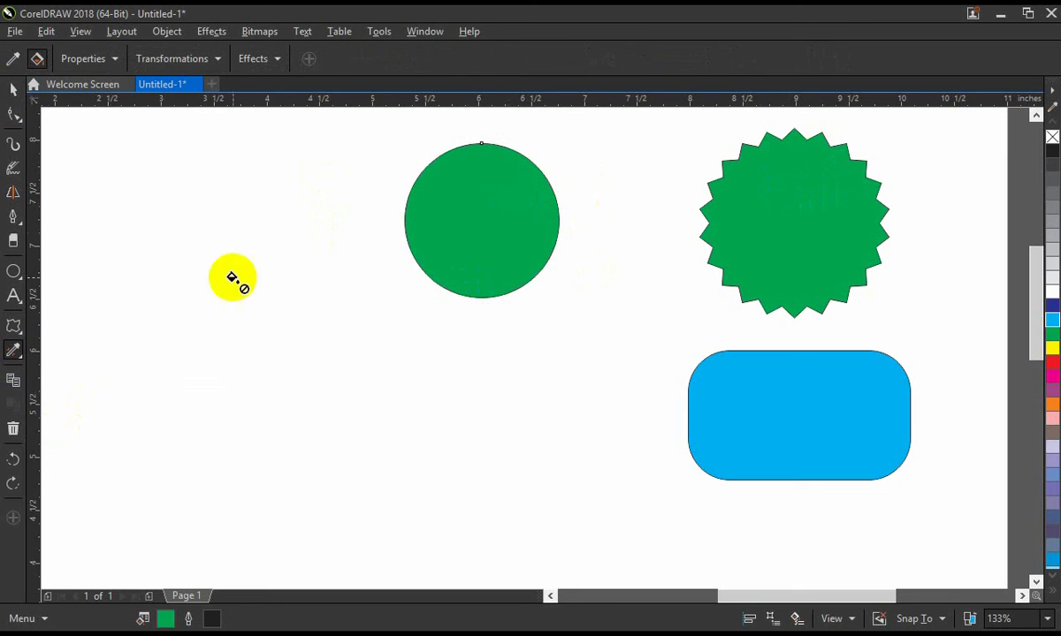
- Check that Size is a sampled transformation, resample the green badge and apply its size and distortion to the plain green circle
{"action": "left_click", "coordinate": [12, 89]}
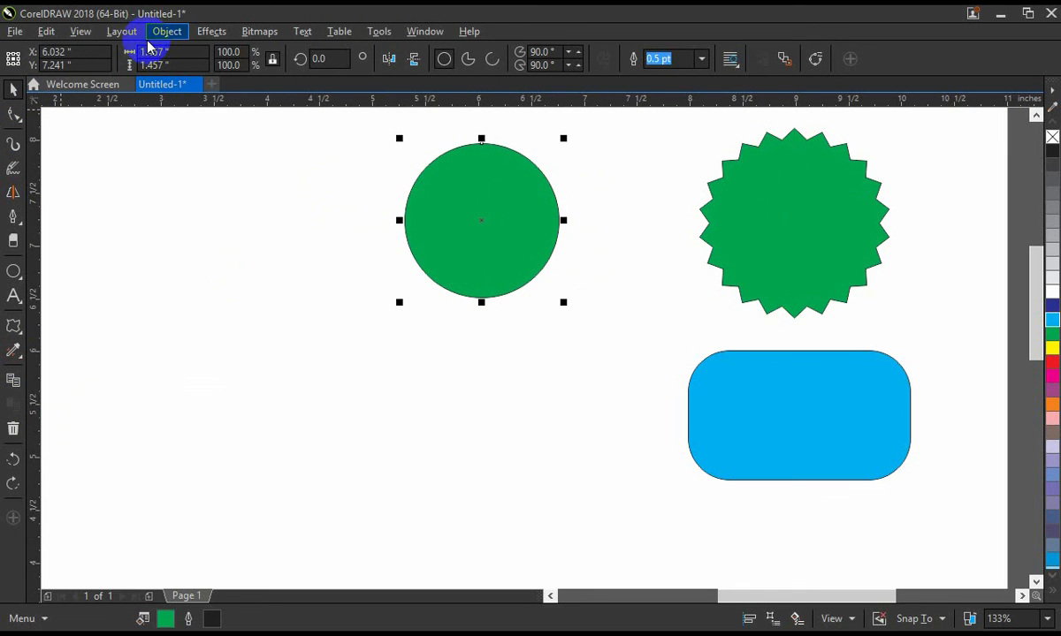
{"action": "left_click", "coordinate": [12, 350]}
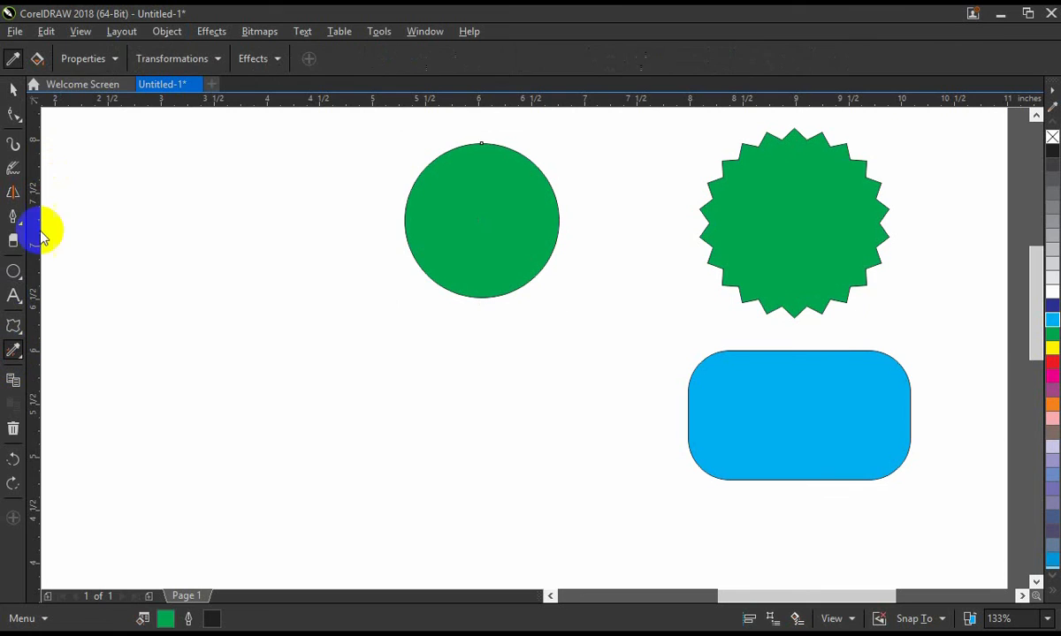
{"action": "left_click", "coordinate": [154, 55]}
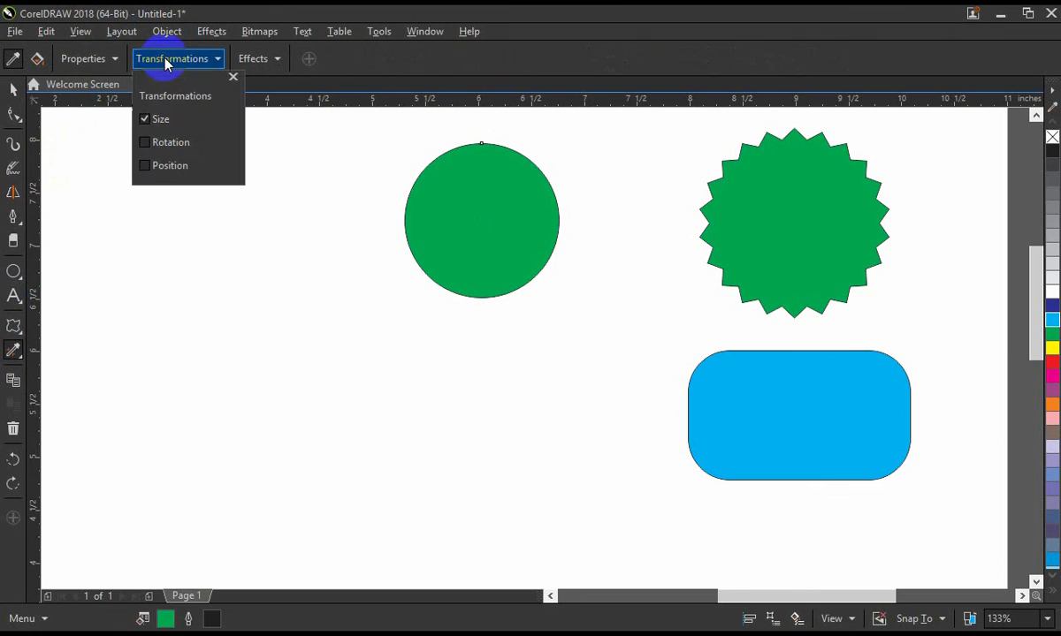
{"action": "left_click", "coordinate": [12, 350]}
{"action": "left_click", "coordinate": [817, 212]}
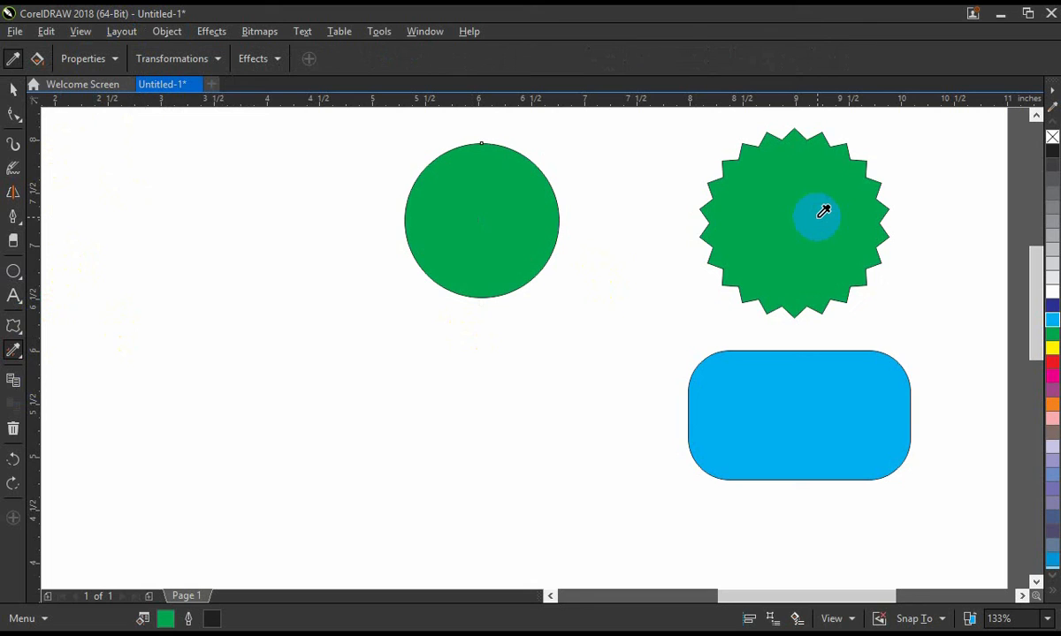
{"action": "left_click", "coordinate": [822, 213]}
{"action": "left_click", "coordinate": [486, 212]}
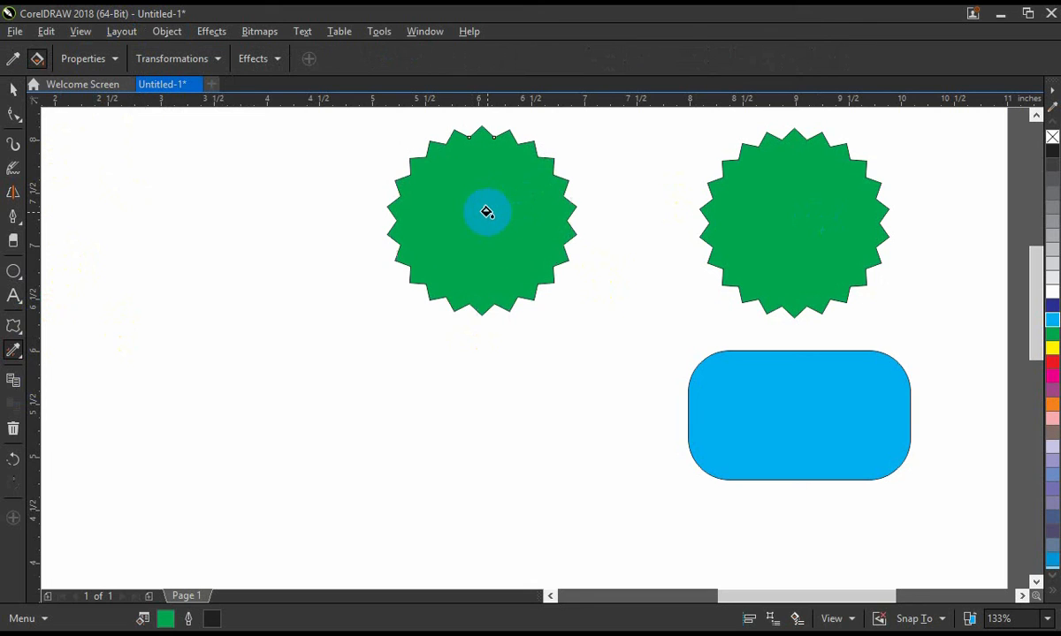